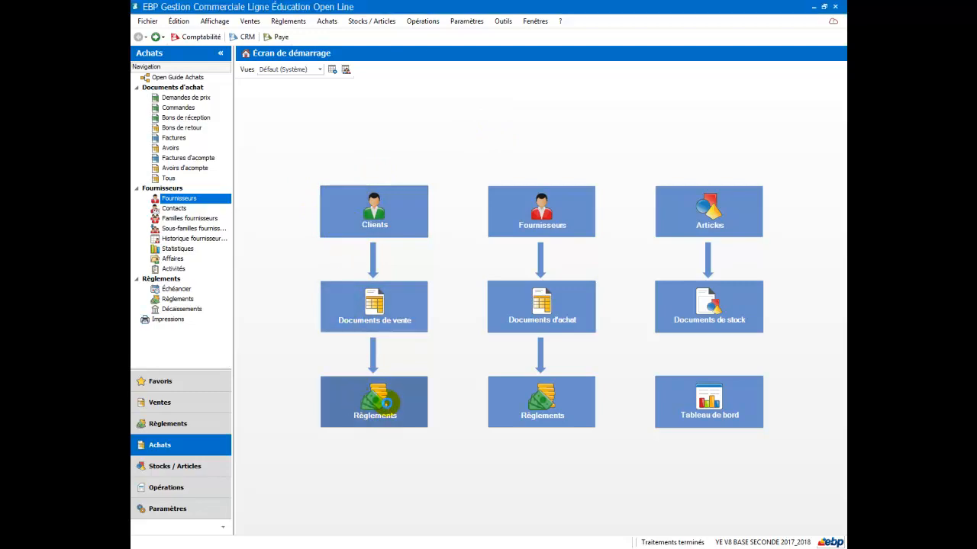
Step: Create a new customer payment with Association Promotion du Commerce Équitable de l'Yonne as the third party
{"action": "left_click", "coordinate": [381, 404]}
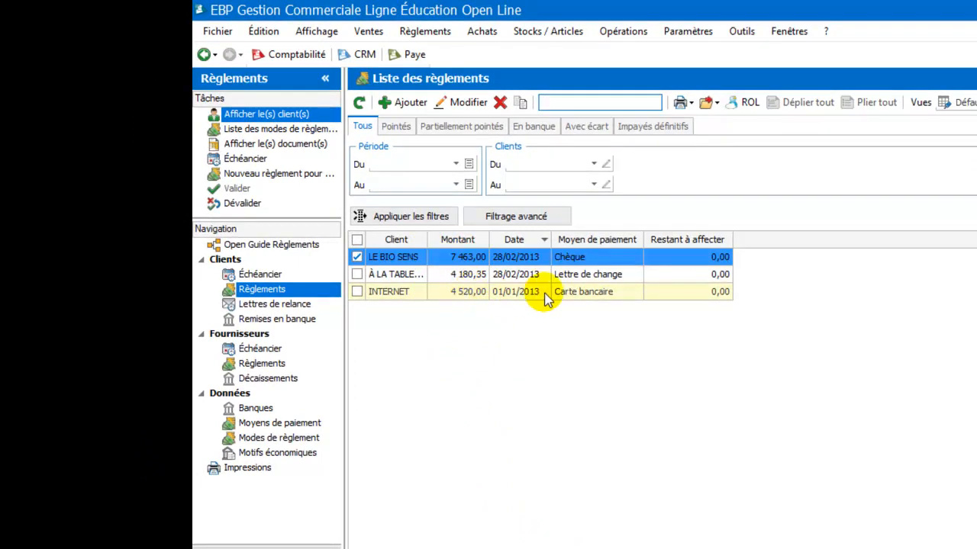
{"action": "left_click", "coordinate": [400, 102]}
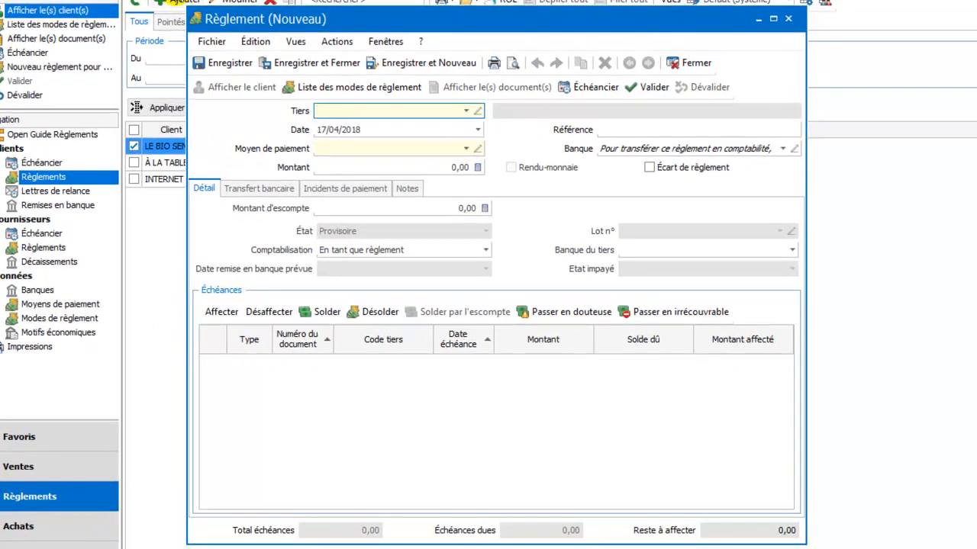
{"action": "left_click", "coordinate": [466, 112]}
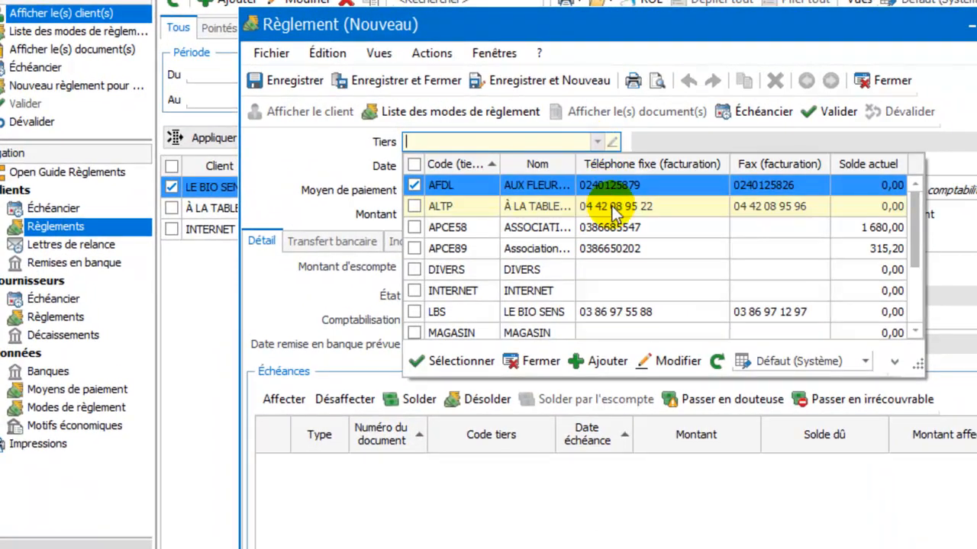
{"action": "left_click", "coordinate": [457, 250]}
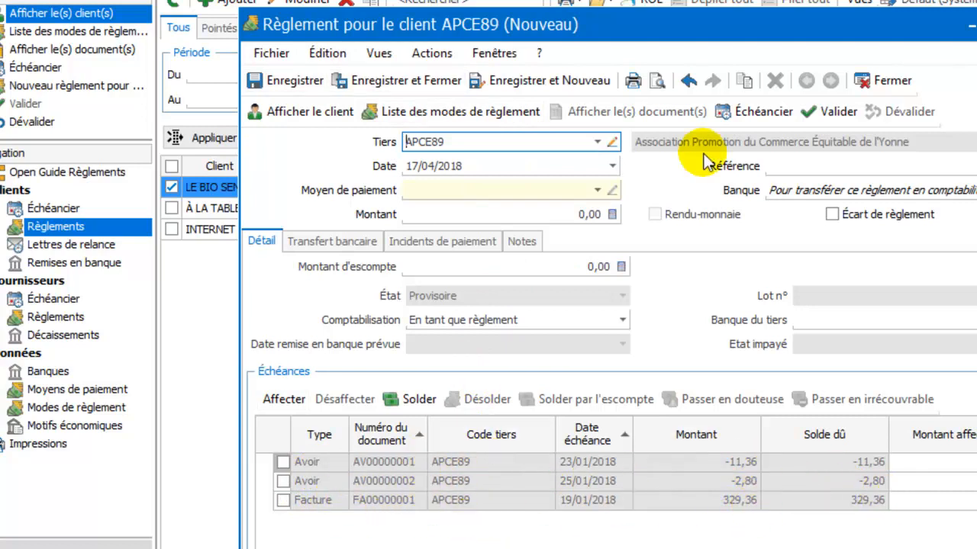
Step: Date the payment 26/01/2018 and set its payment method to Chèque
{"action": "left_click", "coordinate": [610, 166]}
{"action": "left_click", "coordinate": [416, 207]}
{"action": "left_click", "coordinate": [416, 207]}
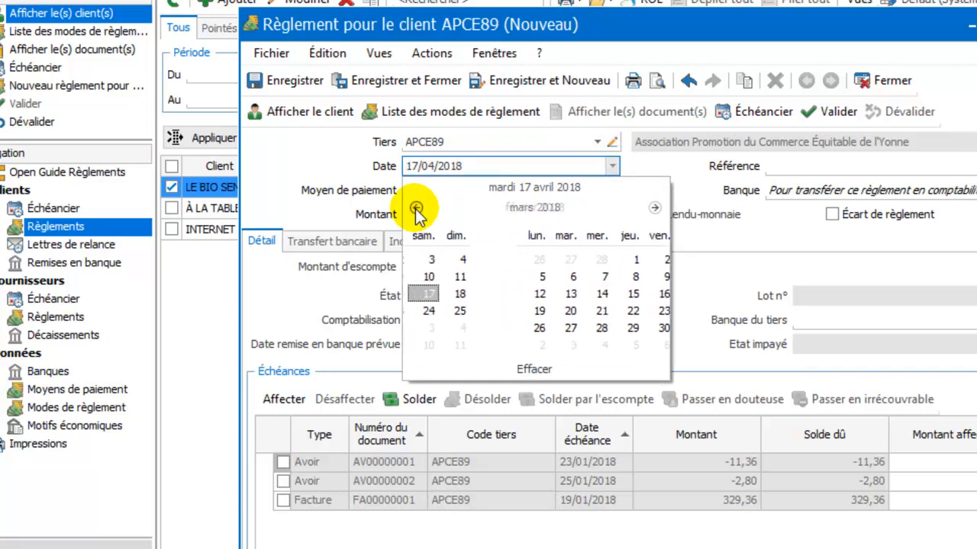
{"action": "left_click", "coordinate": [416, 208]}
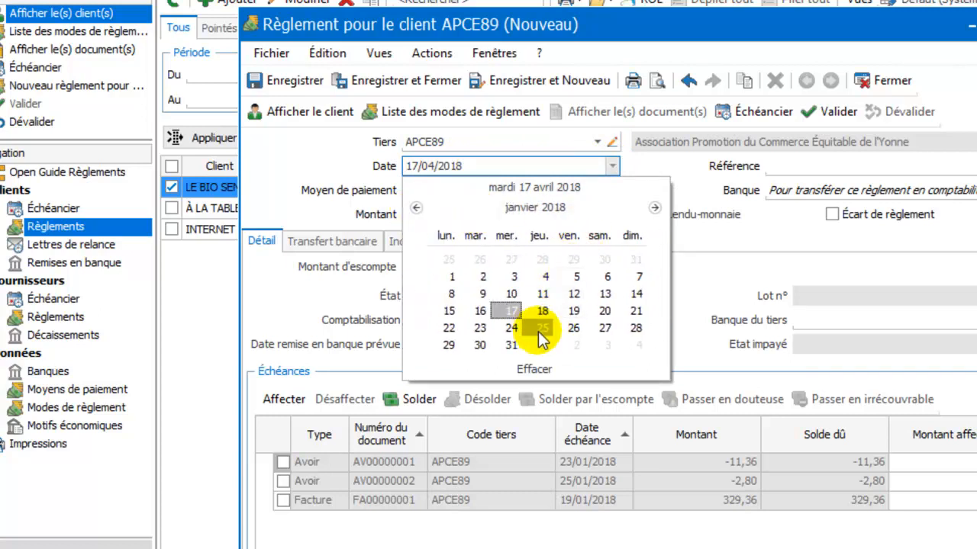
{"action": "left_click", "coordinate": [573, 328]}
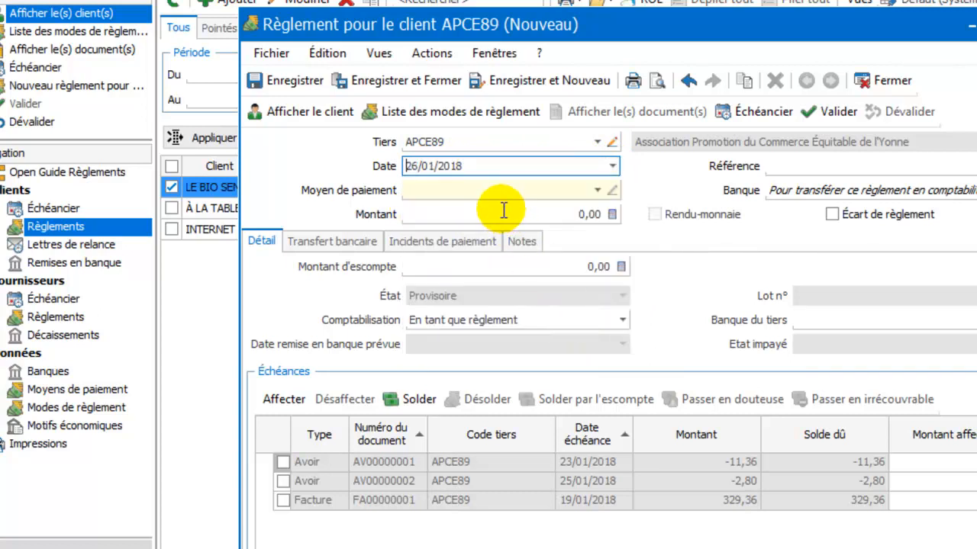
{"action": "left_click", "coordinate": [597, 190]}
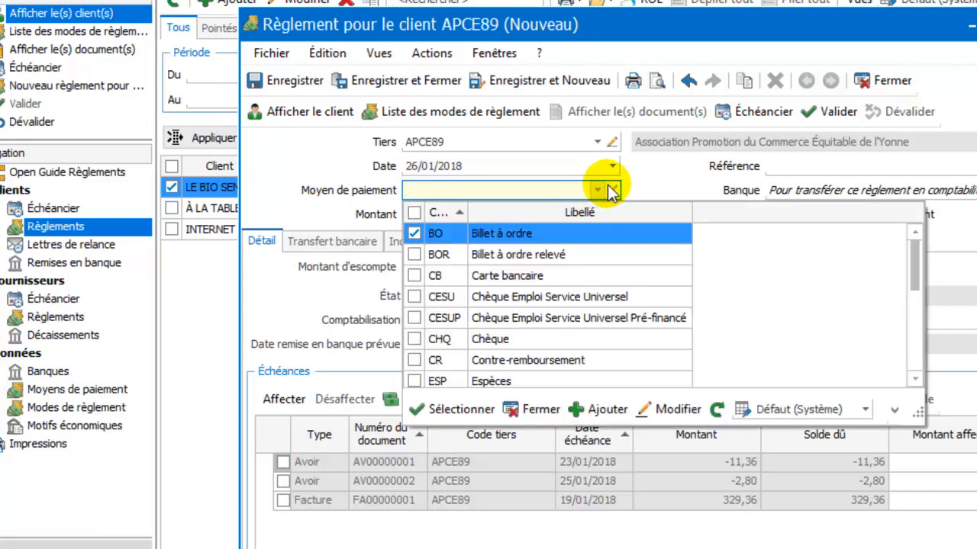
{"action": "left_click", "coordinate": [496, 341]}
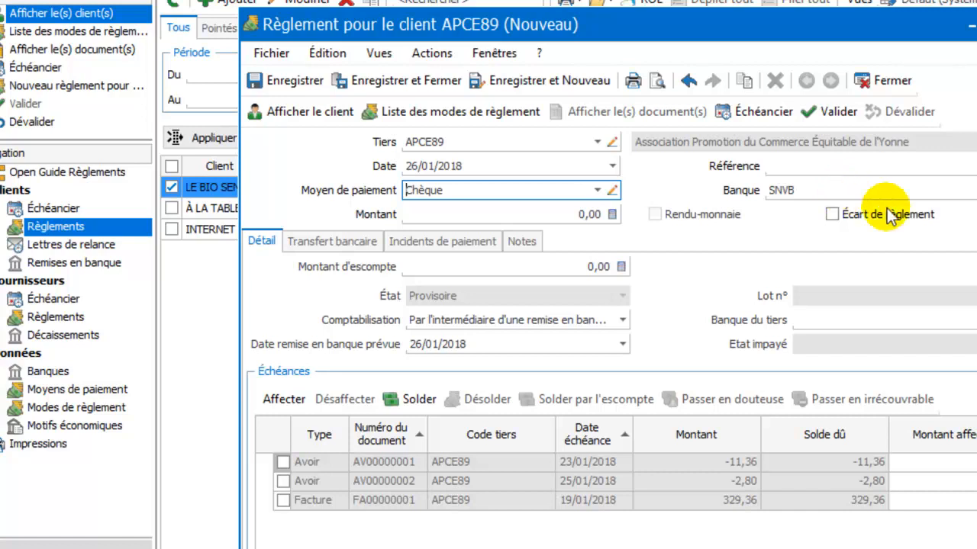
Step: Enter "FA001 - AV001-AV002" as the payment's reference
{"action": "left_click", "coordinate": [790, 164]}
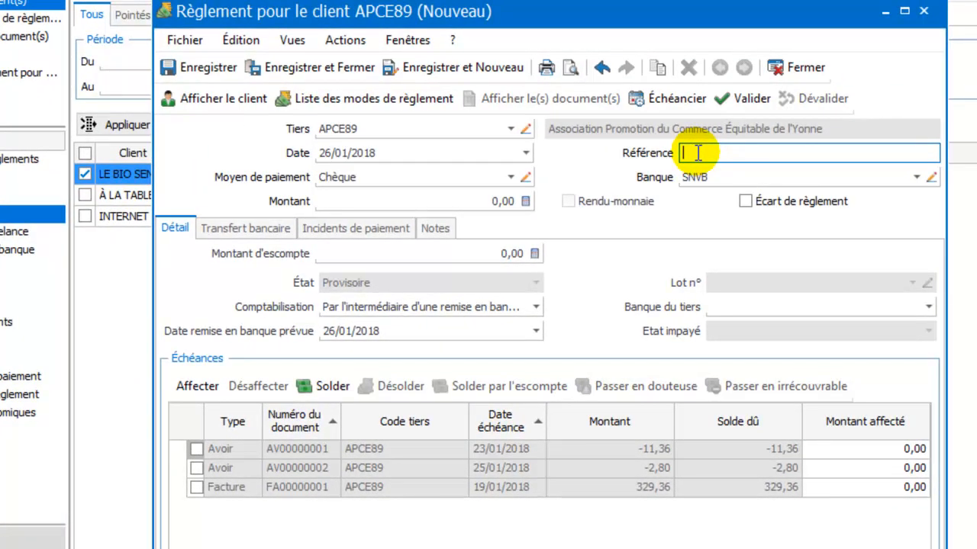
{"action": "type", "text": "F"}
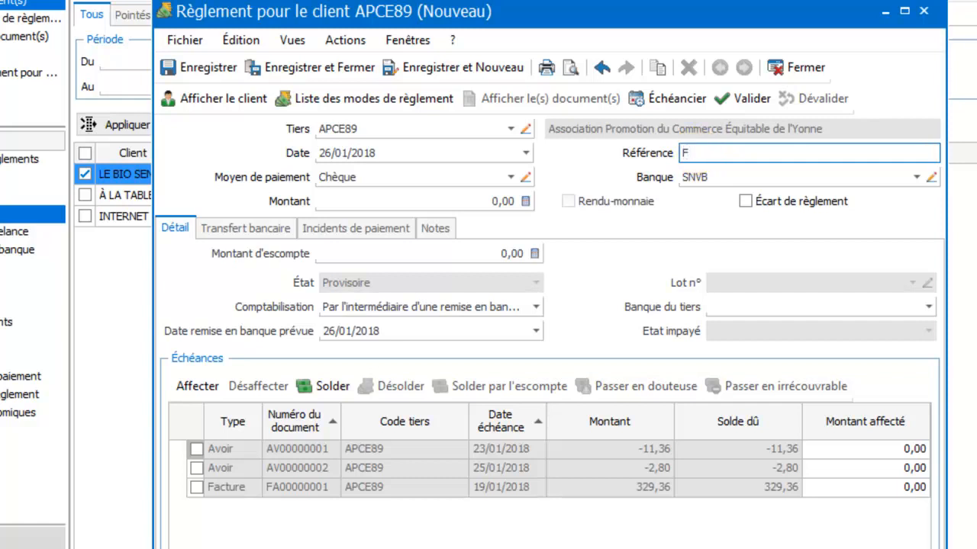
{"action": "type", "text": "A001 - AV001-Av002"}
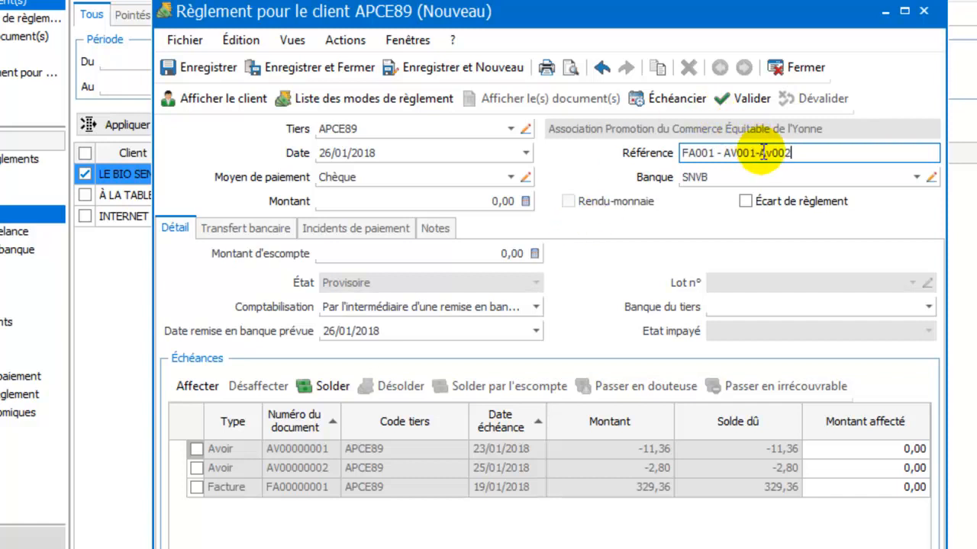
{"action": "left_click_drag", "start_coordinate": [772, 153], "coordinate": [766, 153]}
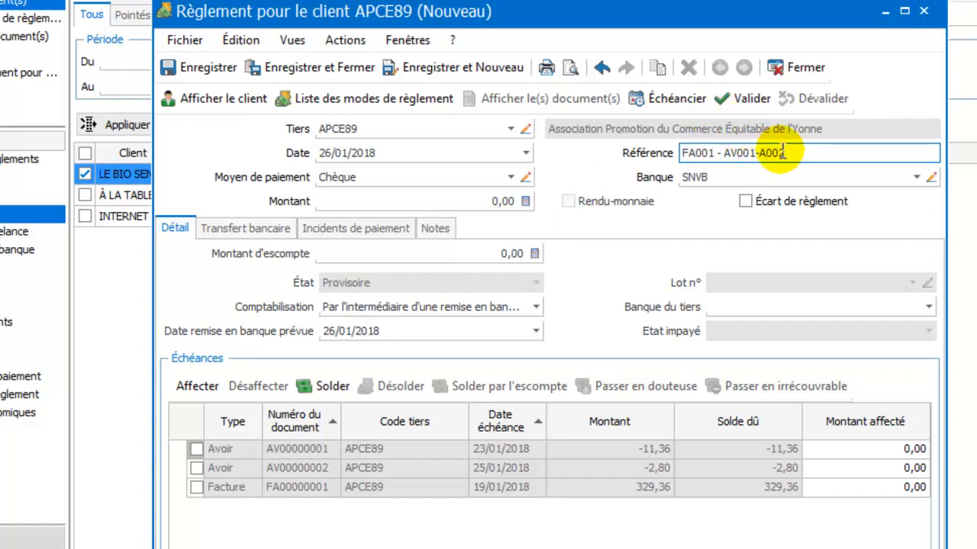
{"action": "type", "text": "V"}
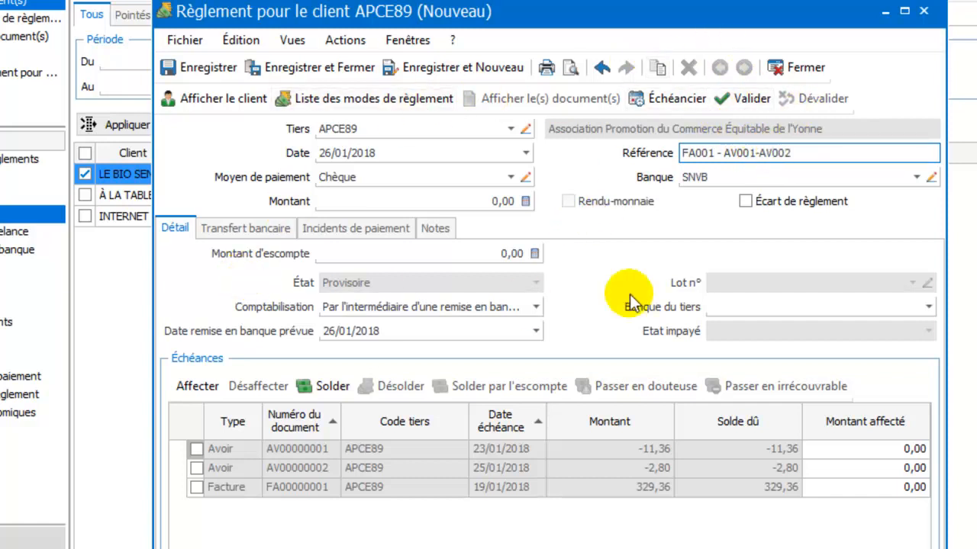
Step: Set the payment amount to 315,20 and its accounting treatment to "En tant que règlement"
{"action": "left_click", "coordinate": [473, 202]}
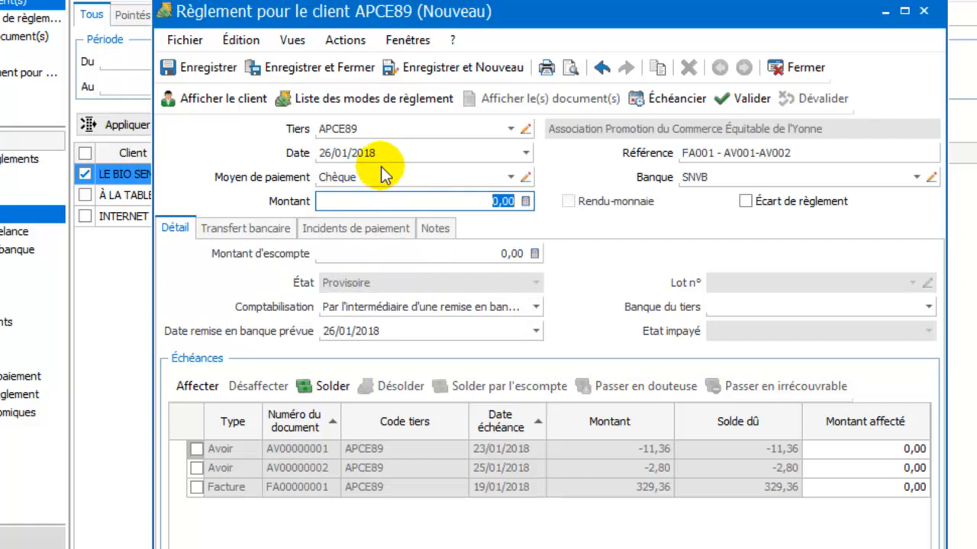
{"action": "type", "text": "315,20"}
{"action": "key", "text": "Tab"}
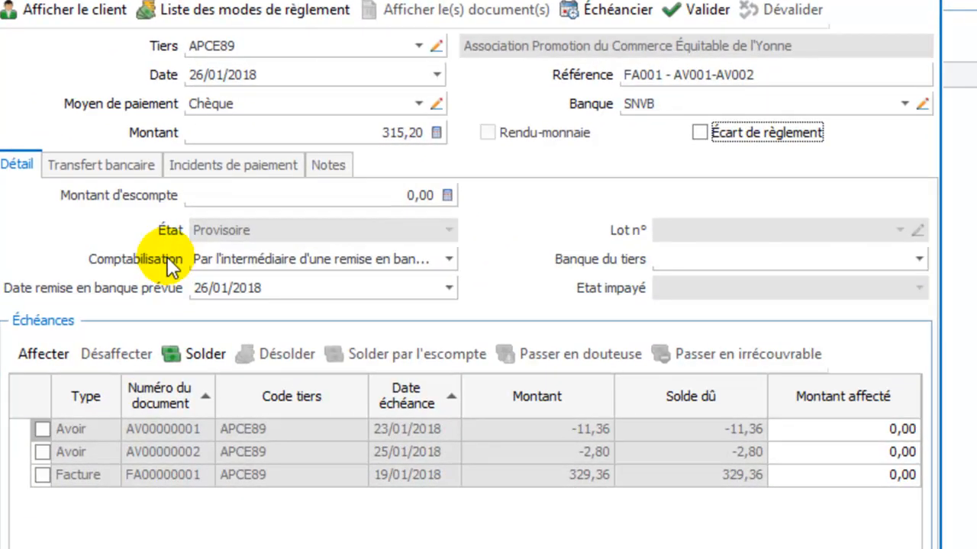
{"action": "left_click", "coordinate": [449, 260]}
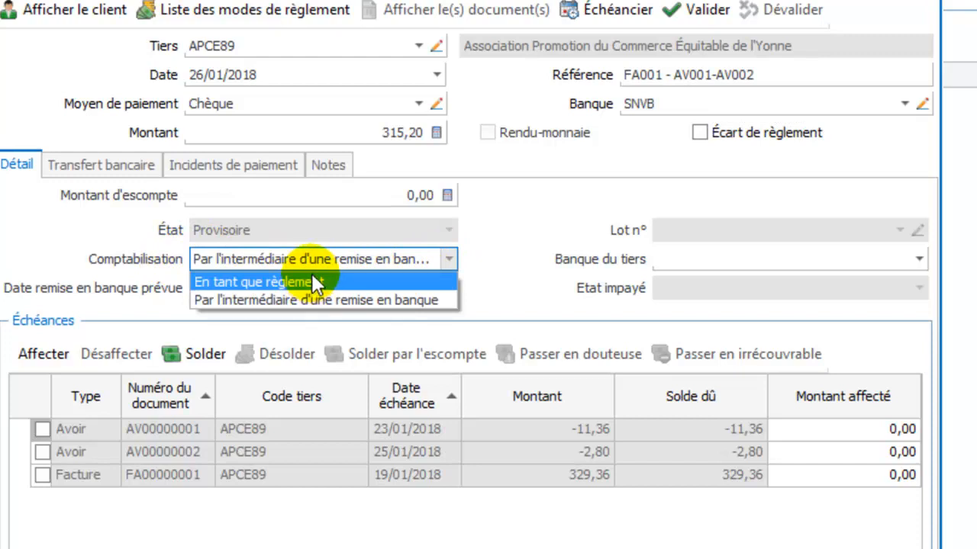
{"action": "left_click", "coordinate": [267, 277]}
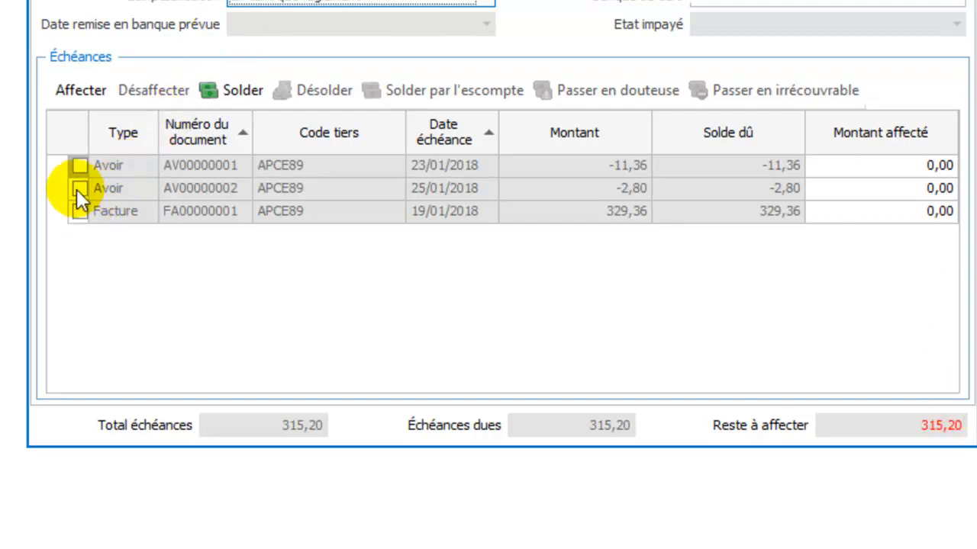
Step: Allocate the payment to both credit notes and the invoice among the customer's due items
{"action": "left_click", "coordinate": [79, 165]}
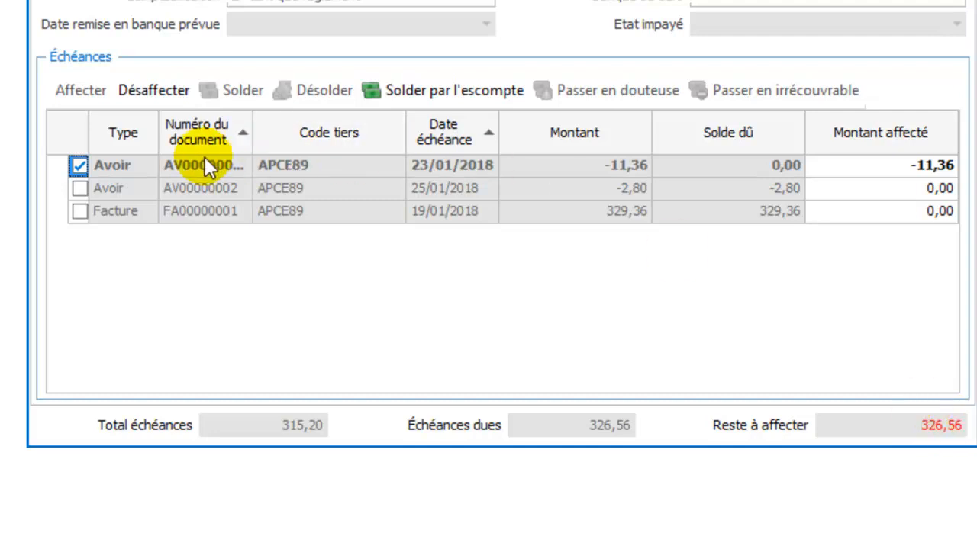
{"action": "left_click", "coordinate": [89, 184]}
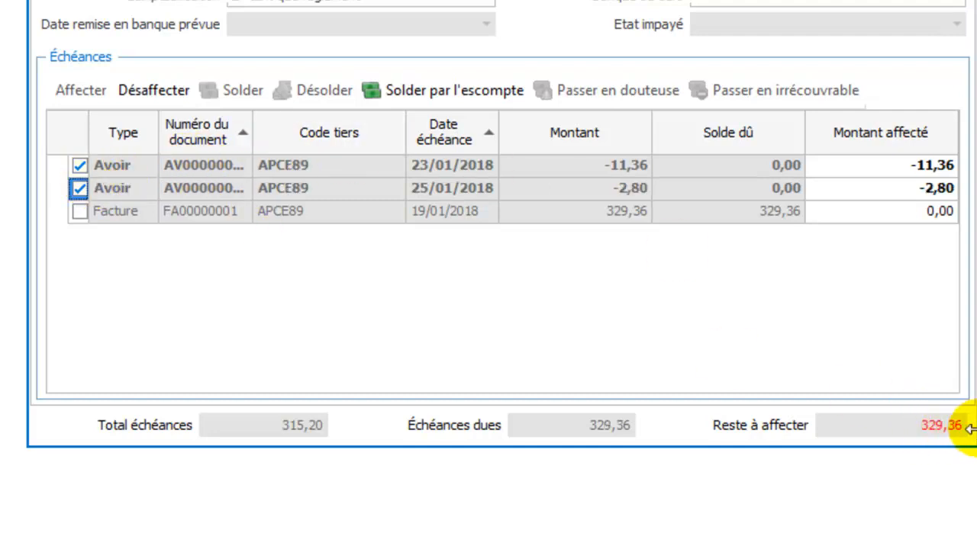
{"action": "left_click", "coordinate": [79, 210]}
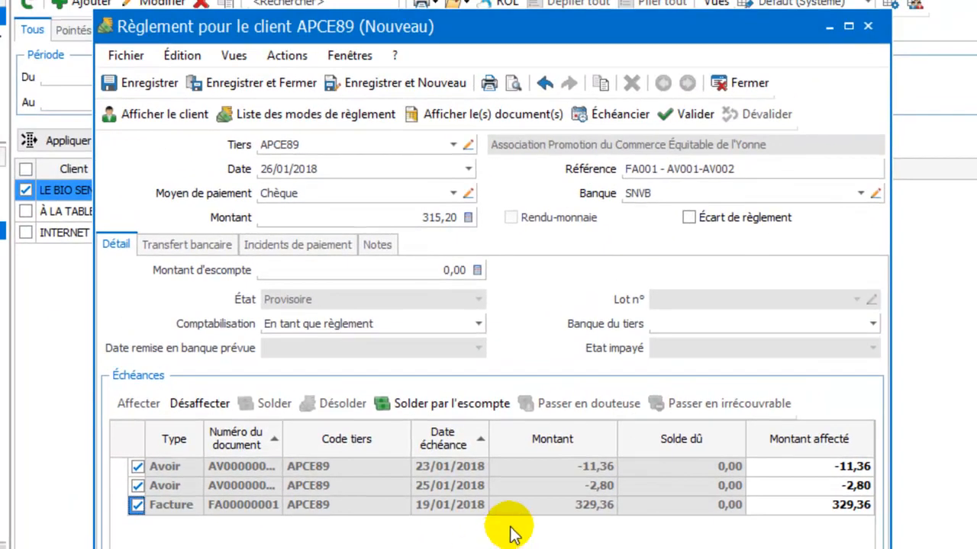
Step: Save the payment, validate it definitively and close its form
{"action": "left_click", "coordinate": [147, 84]}
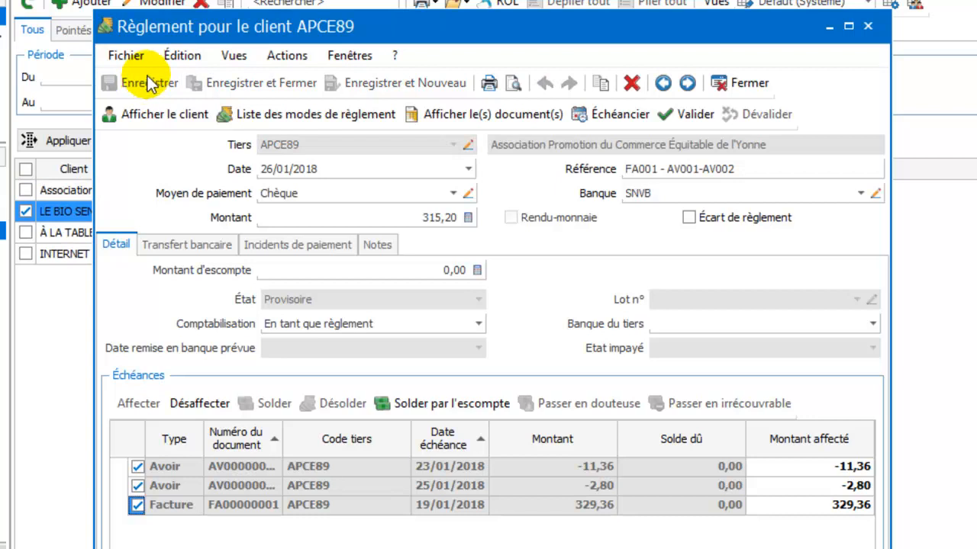
{"action": "left_click", "coordinate": [692, 116]}
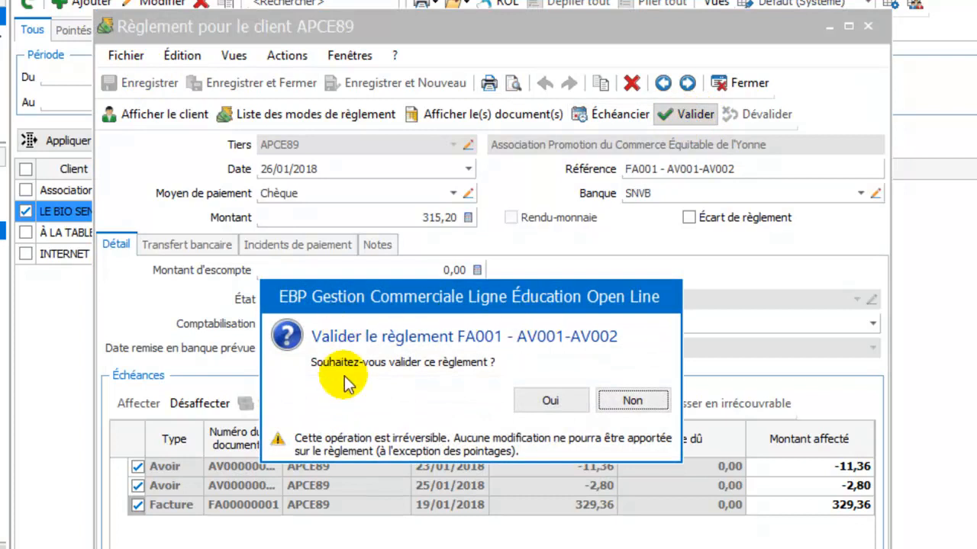
{"action": "left_click", "coordinate": [556, 406]}
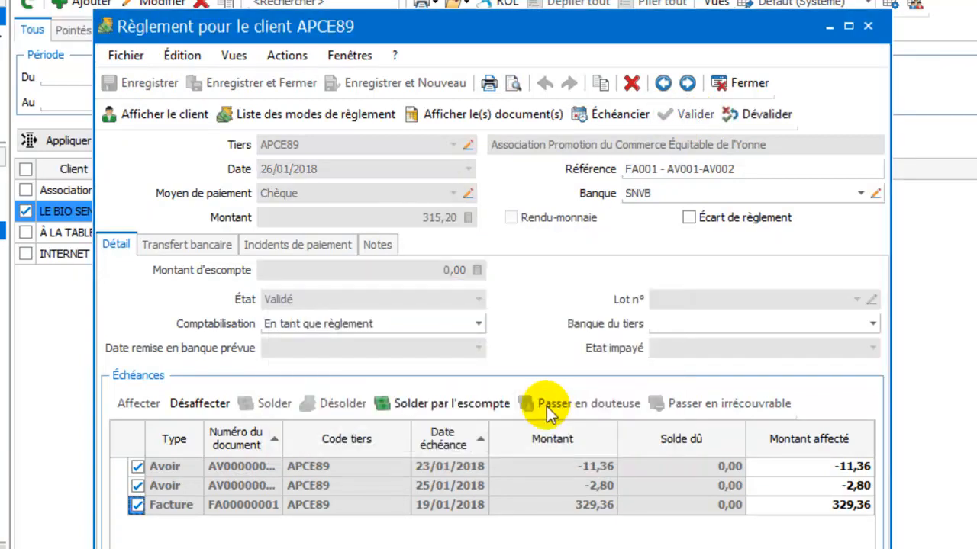
{"action": "left_click", "coordinate": [741, 83]}
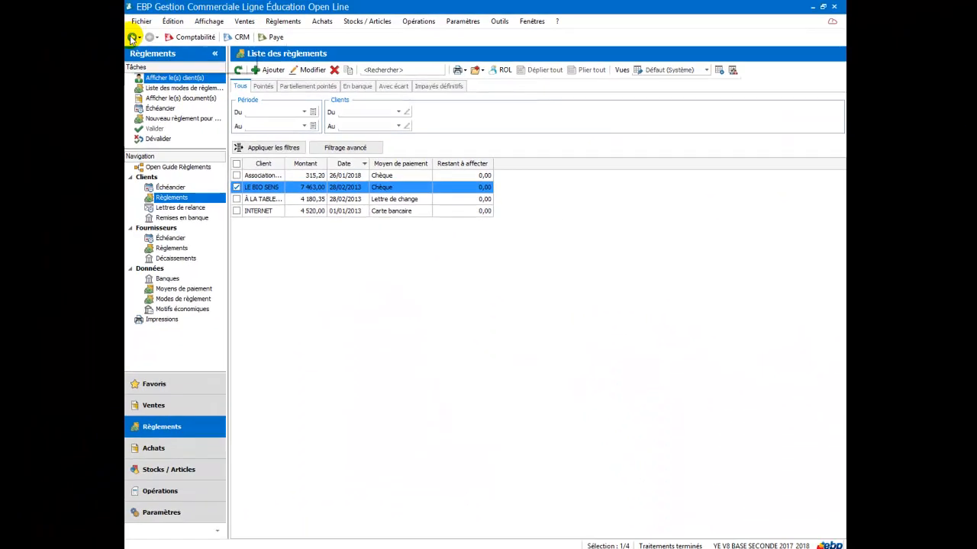
Step: Start the accounting transfer assistant from the home screen and advance to the selection of data to transfer
{"action": "left_click", "coordinate": [131, 37]}
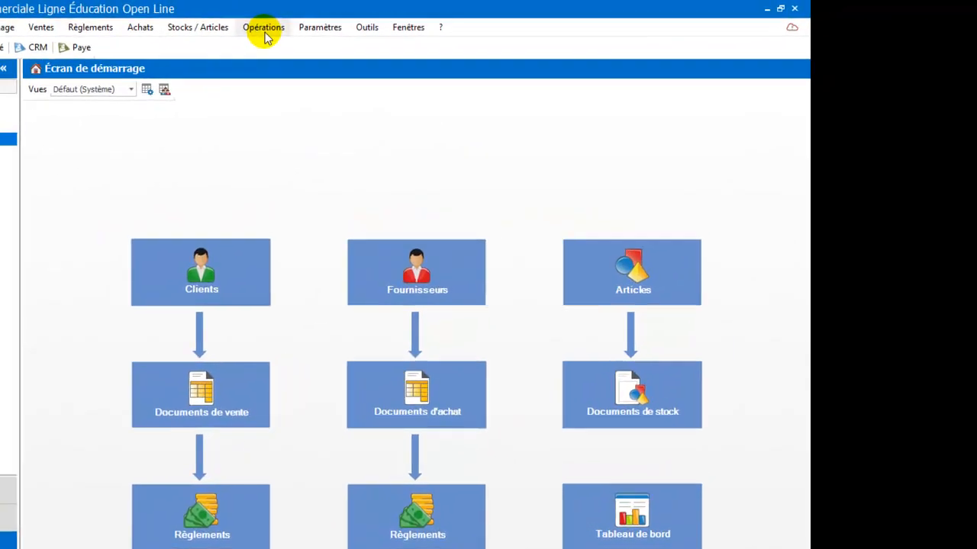
{"action": "left_click", "coordinate": [418, 21]}
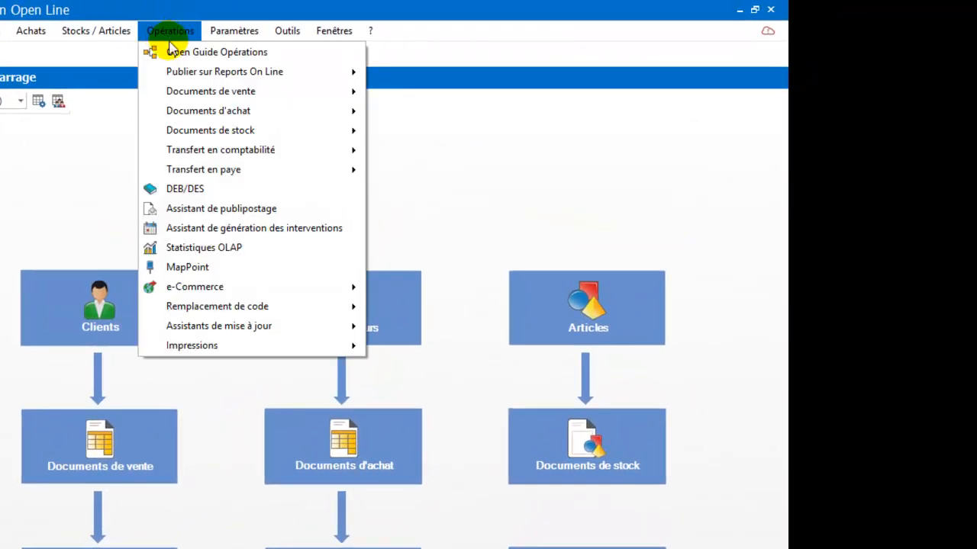
{"action": "mouse_move", "coordinate": [200, 151]}
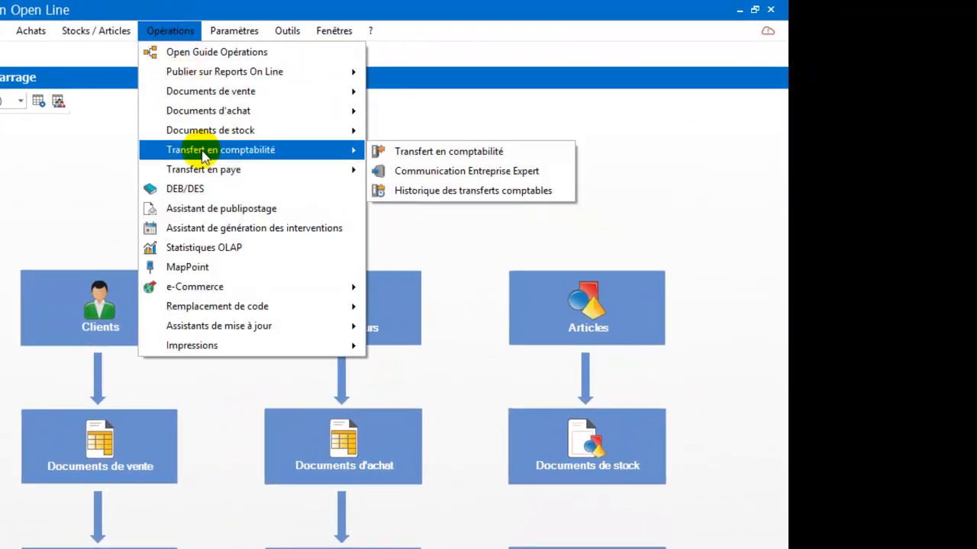
{"action": "left_click", "coordinate": [395, 156]}
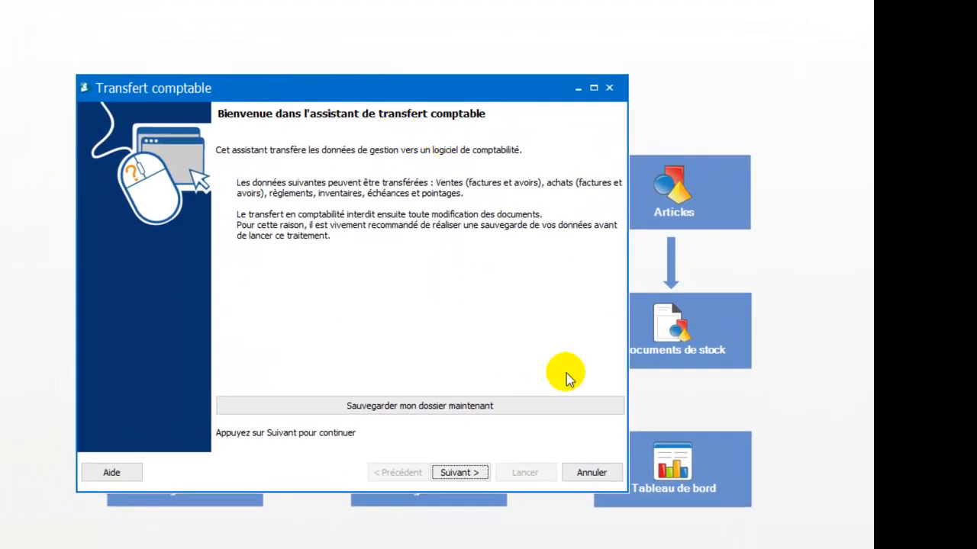
{"action": "left_click", "coordinate": [461, 473]}
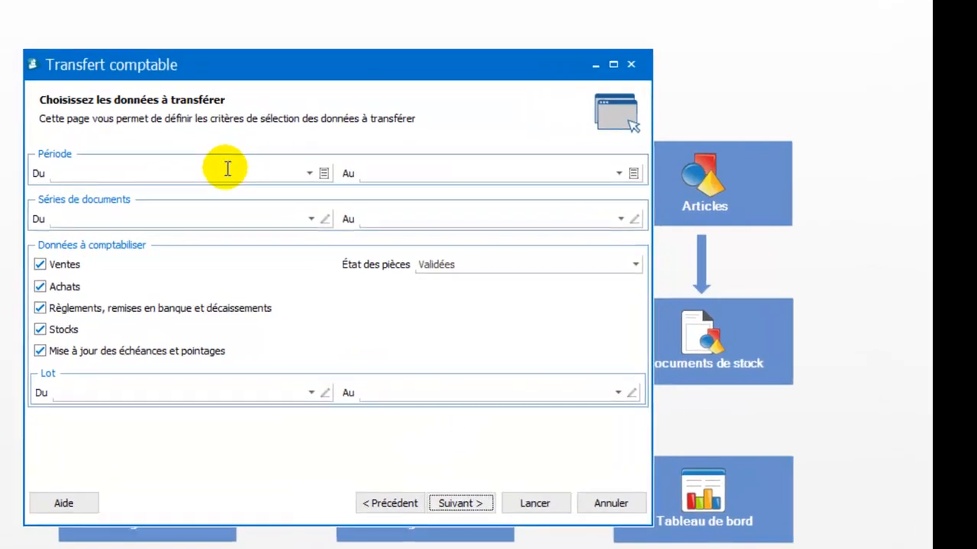
Step: Set the transfer period to the single day 26/01/2018
{"action": "left_click", "coordinate": [309, 174]}
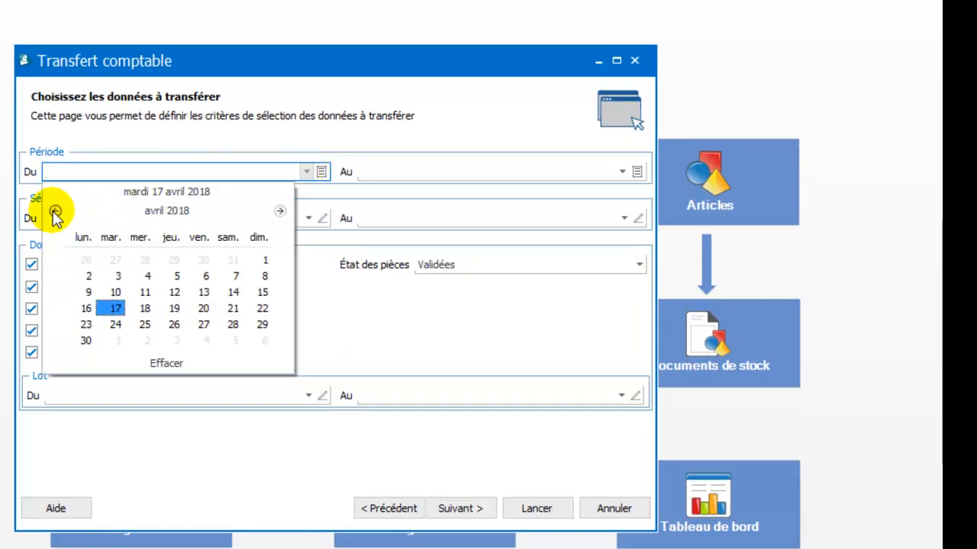
{"action": "left_click", "coordinate": [54, 212]}
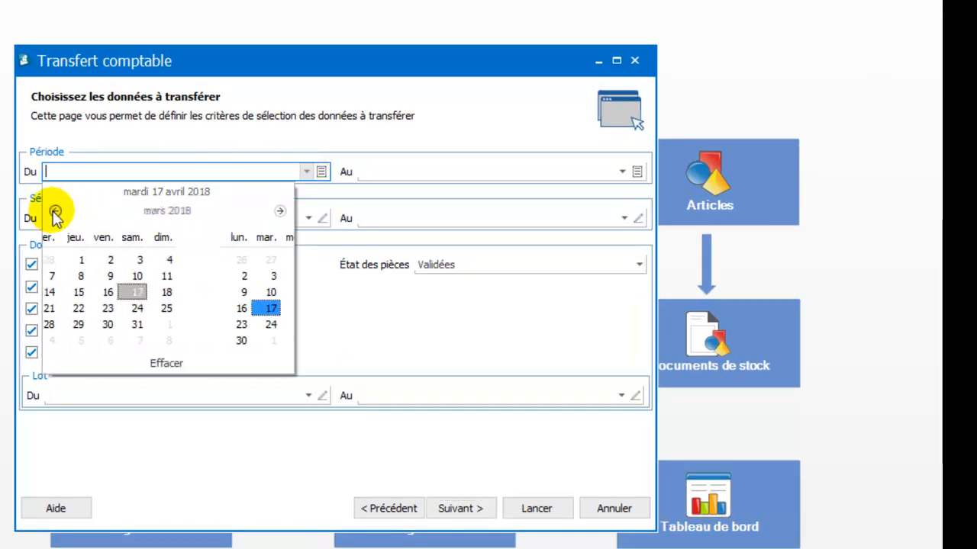
{"action": "left_click", "coordinate": [55, 212]}
{"action": "left_click", "coordinate": [55, 212]}
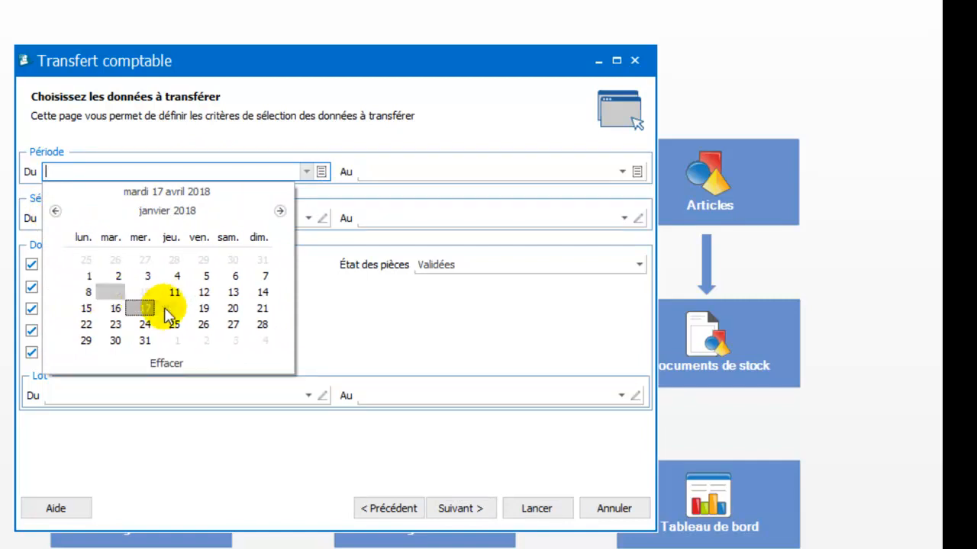
{"action": "left_click", "coordinate": [203, 325]}
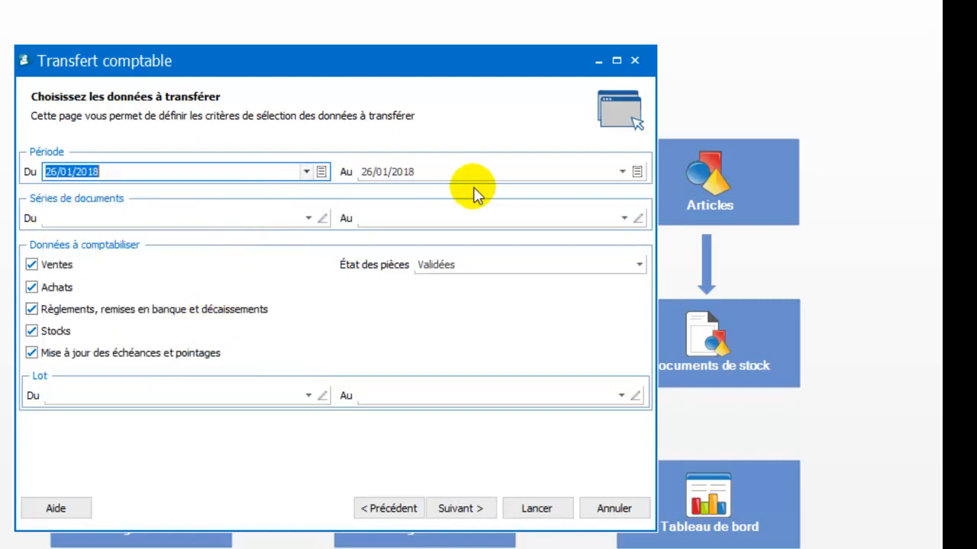
Step: Limit the data to post to payments, bank deposits and disbursements, excluding sales, purchases, stocks and due-date updates, and advance to the item list
{"action": "left_click", "coordinate": [49, 267]}
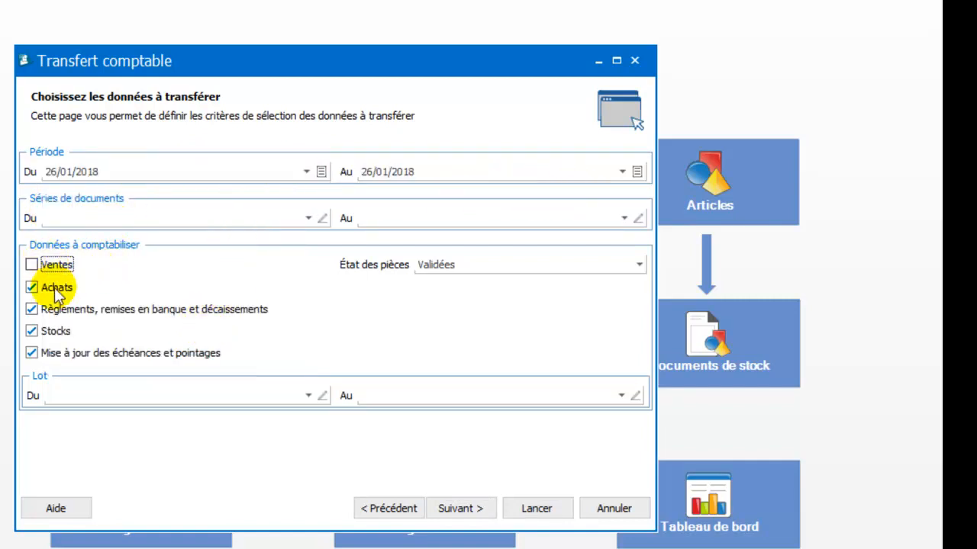
{"action": "left_click", "coordinate": [53, 291]}
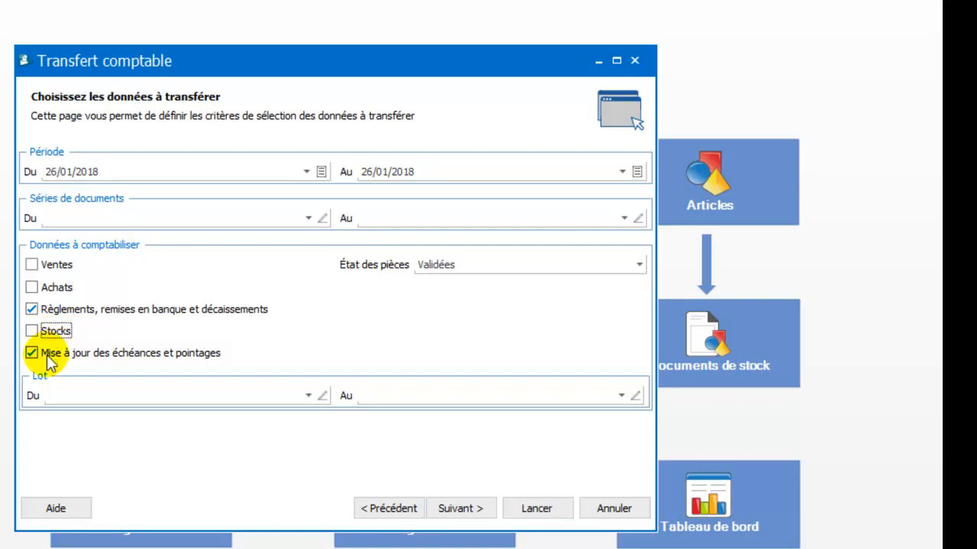
{"action": "left_click", "coordinate": [47, 356]}
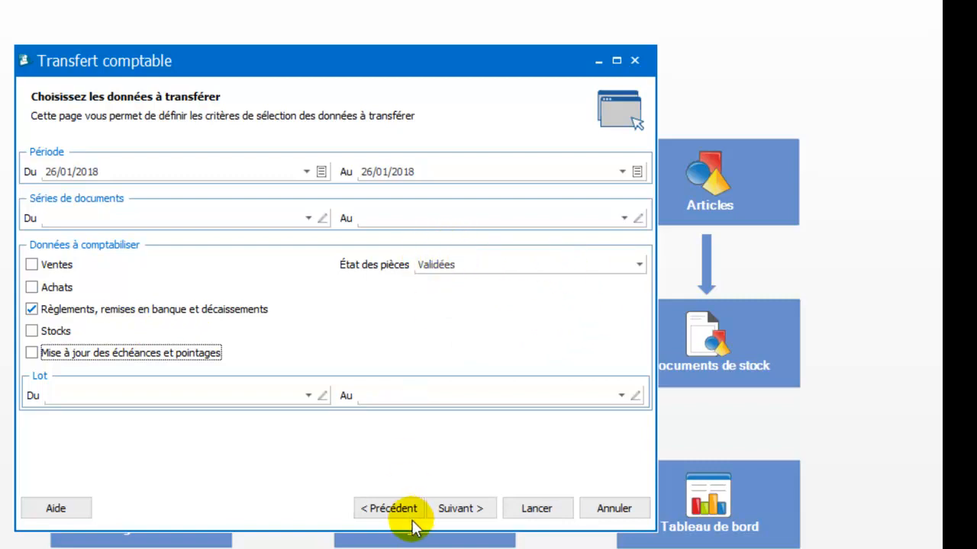
{"action": "left_click", "coordinate": [460, 511]}
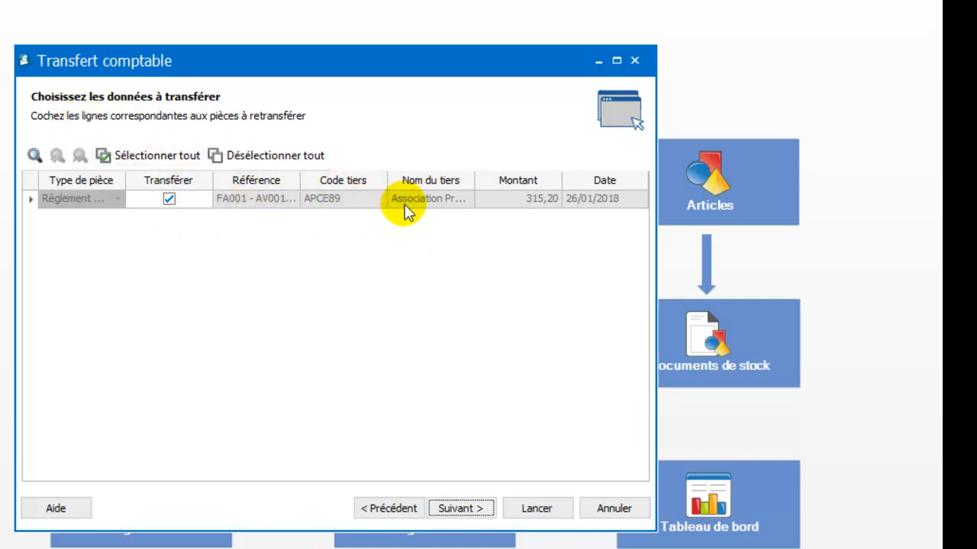
Step: Keep the customer payment selected with the Direct exchange format, run the accounting transfer and close the assistant
{"action": "left_click", "coordinate": [476, 509]}
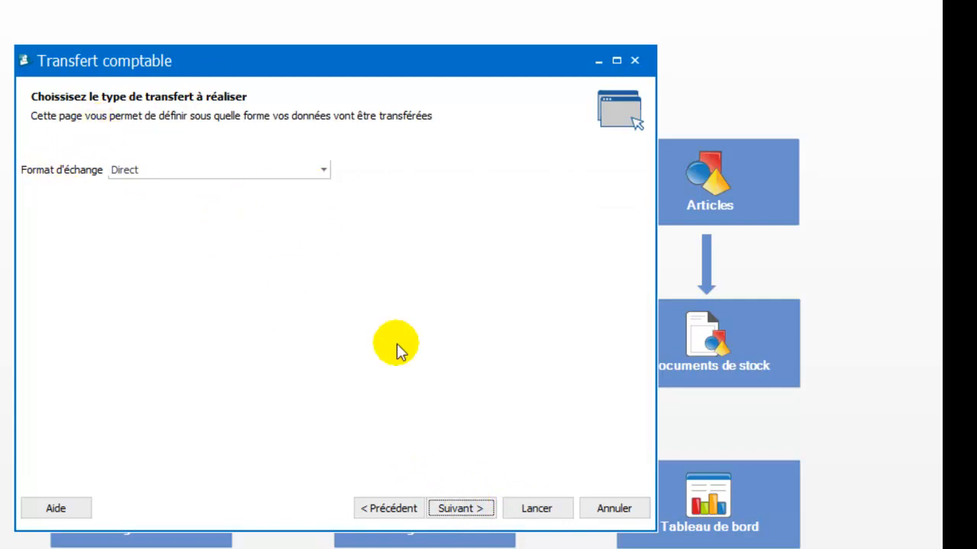
{"action": "left_click", "coordinate": [458, 510]}
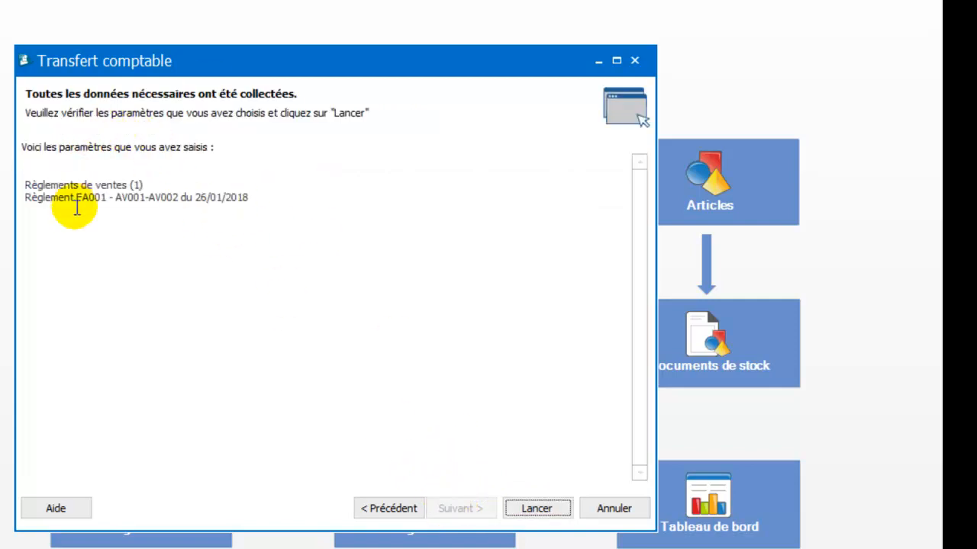
{"action": "left_click", "coordinate": [536, 515]}
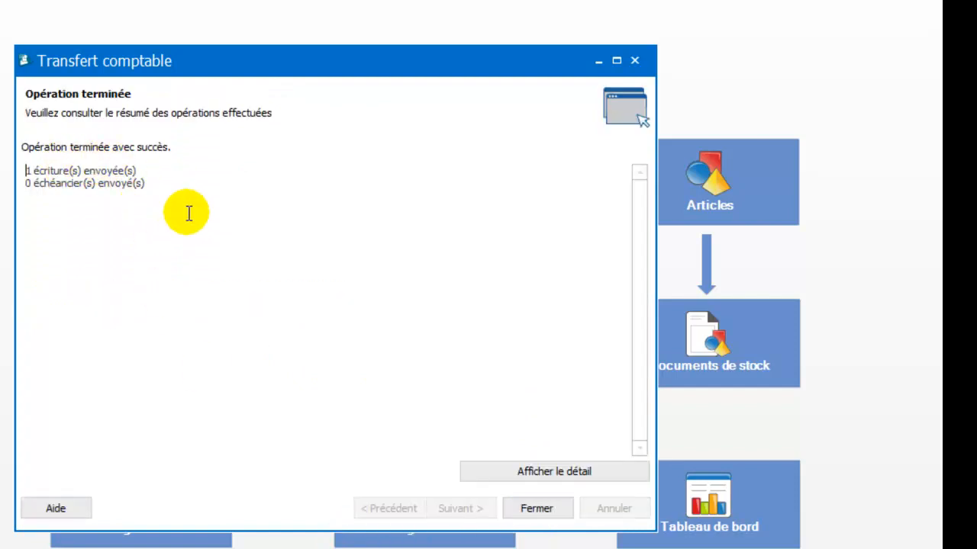
{"action": "left_click", "coordinate": [536, 508]}
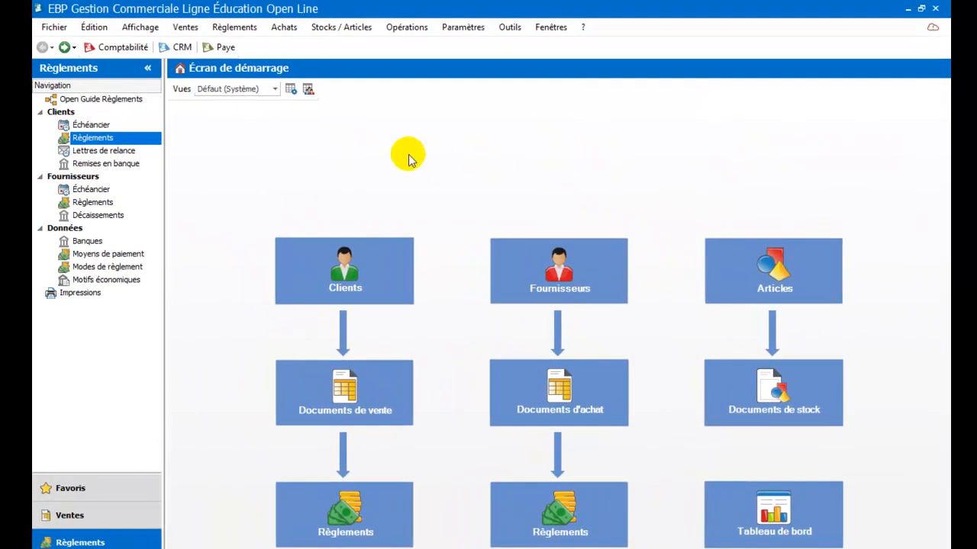
Step: Switch to EBP Compta, open the current month's entries, view the AC journal for April 2018 and close it
{"action": "left_click", "coordinate": [125, 44]}
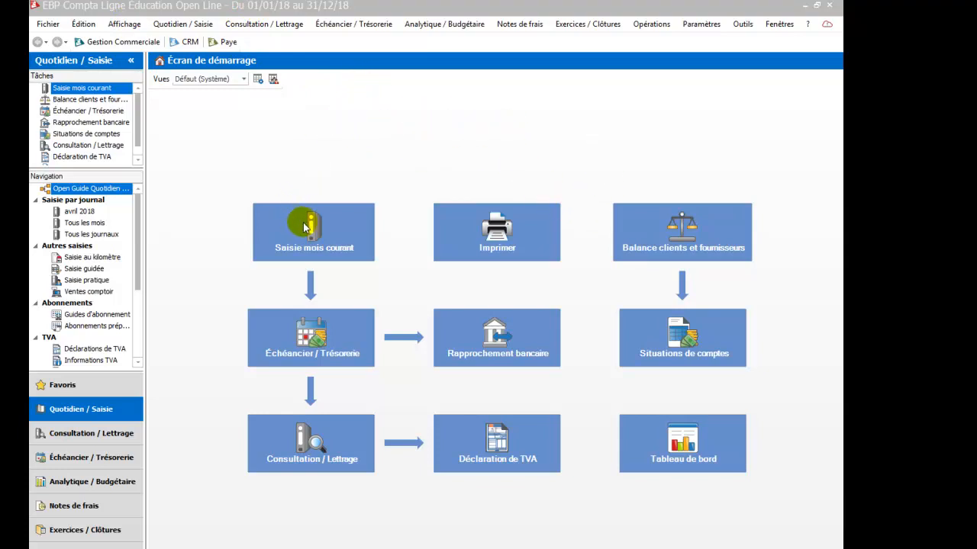
{"action": "left_click", "coordinate": [334, 251]}
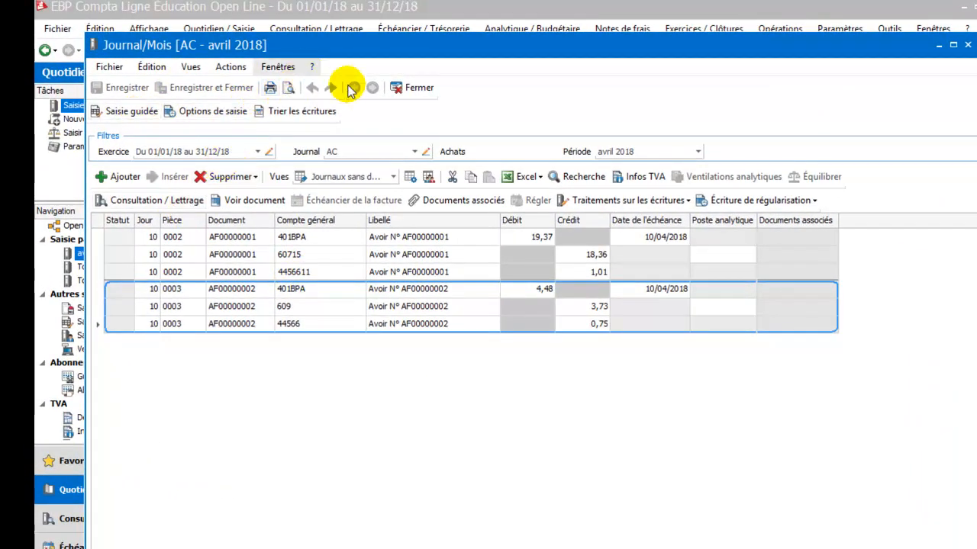
{"action": "left_click", "coordinate": [416, 93]}
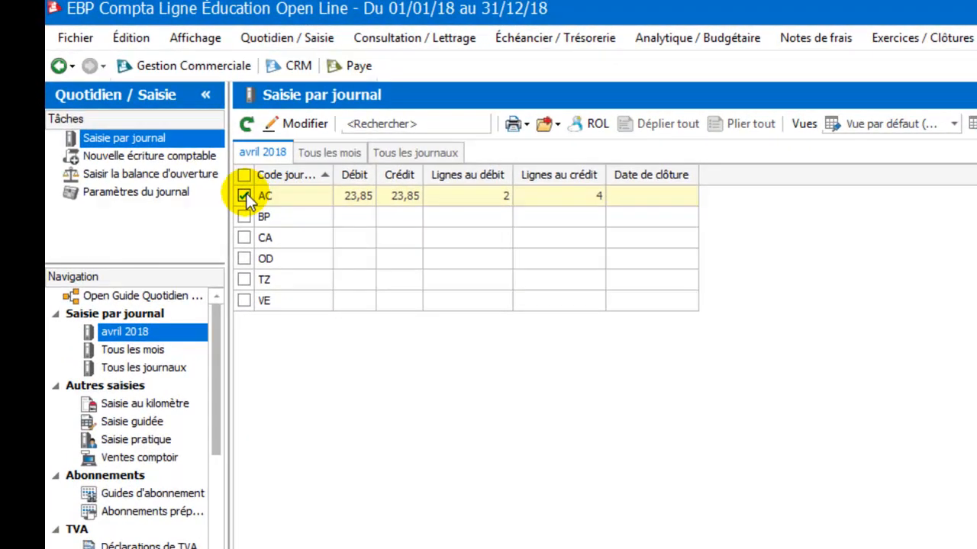
Step: Open the BP journal for January 2018 from the all-months list, check the transferred entry, close it and return to the home screen
{"action": "left_click", "coordinate": [244, 196]}
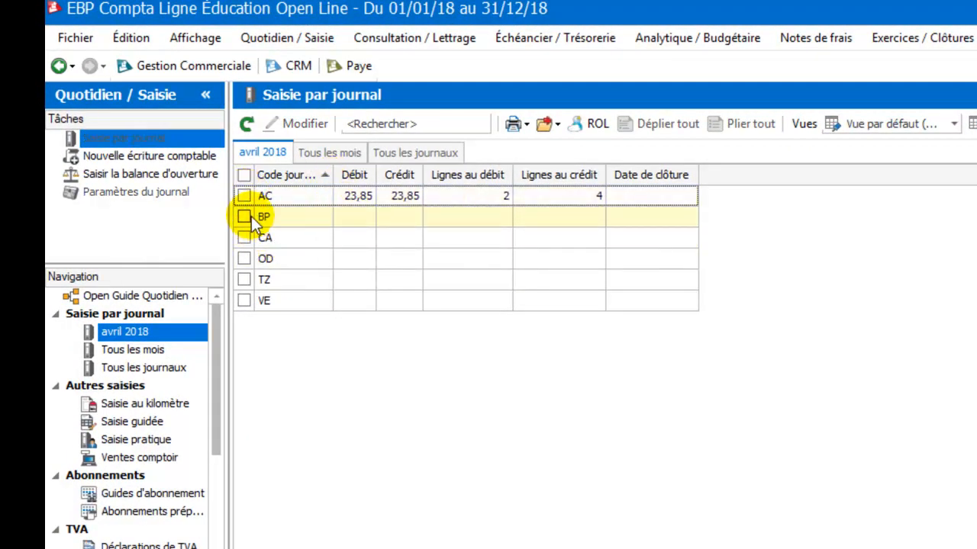
{"action": "left_click", "coordinate": [243, 217]}
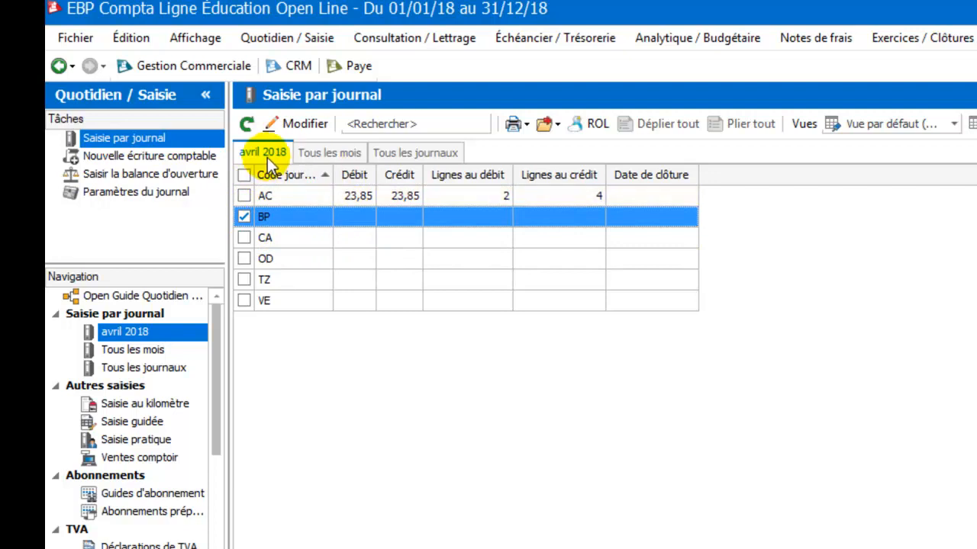
{"action": "left_click", "coordinate": [328, 152]}
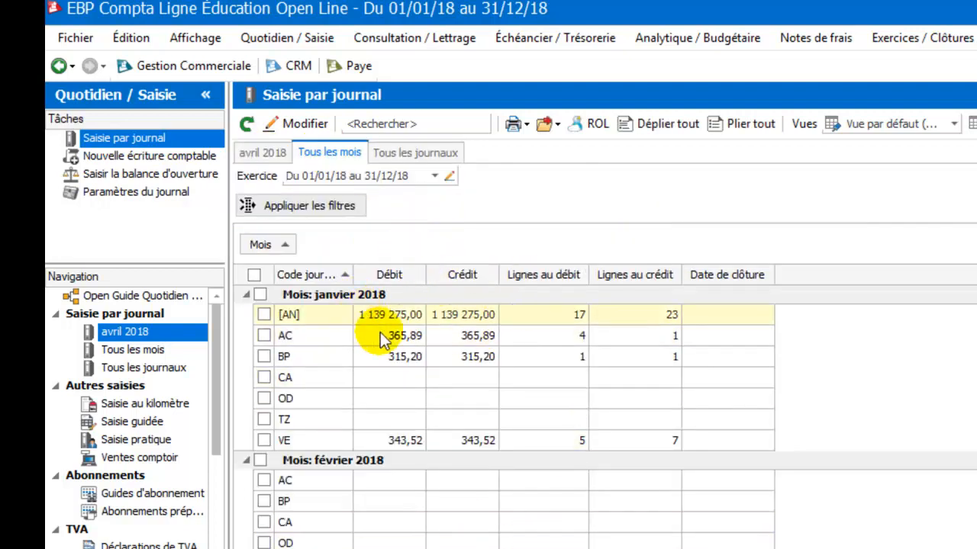
{"action": "left_click", "coordinate": [317, 357]}
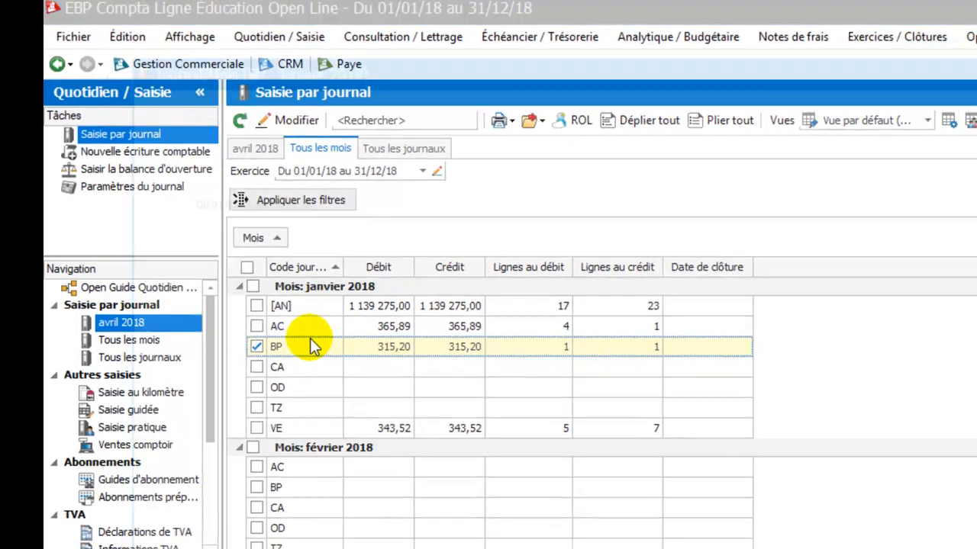
{"action": "double_click", "coordinate": [319, 355]}
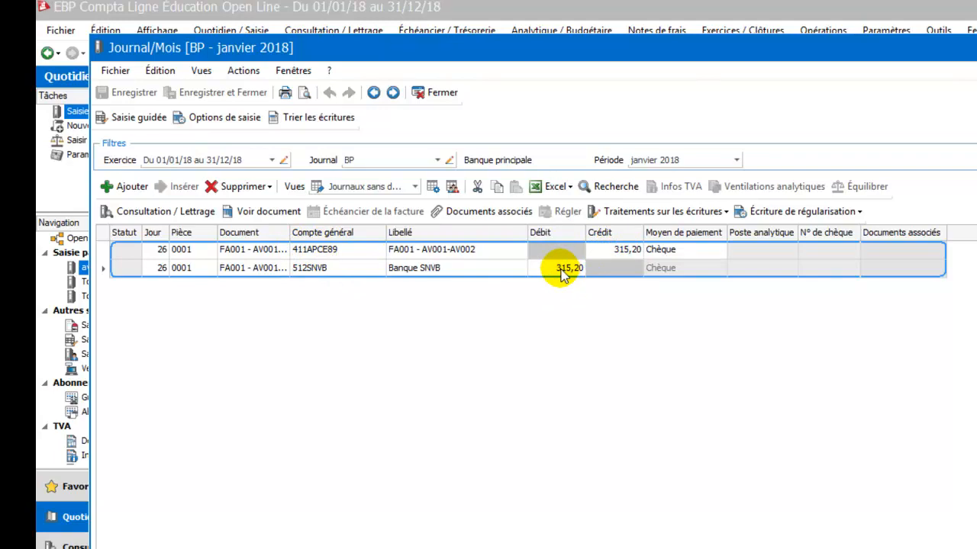
{"action": "left_click", "coordinate": [441, 92]}
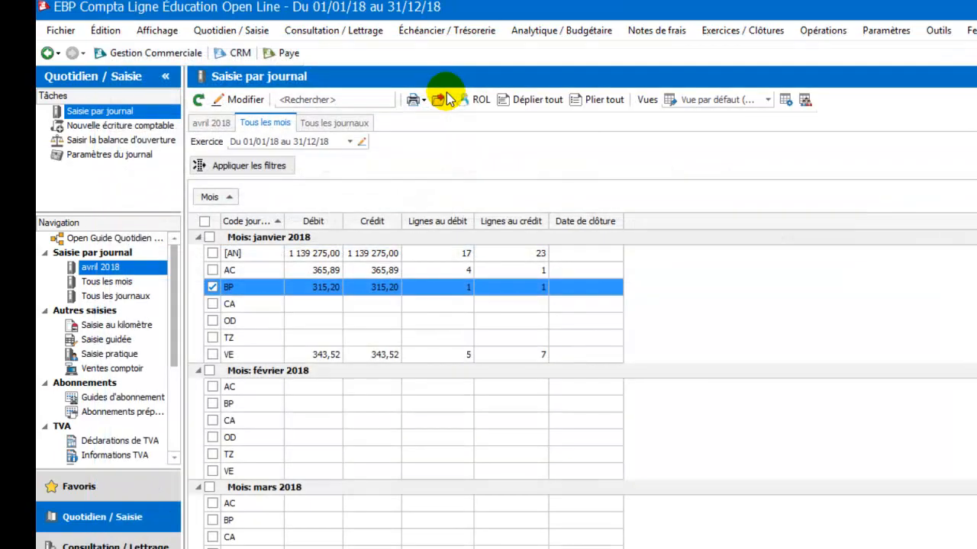
{"action": "left_click", "coordinate": [47, 53]}
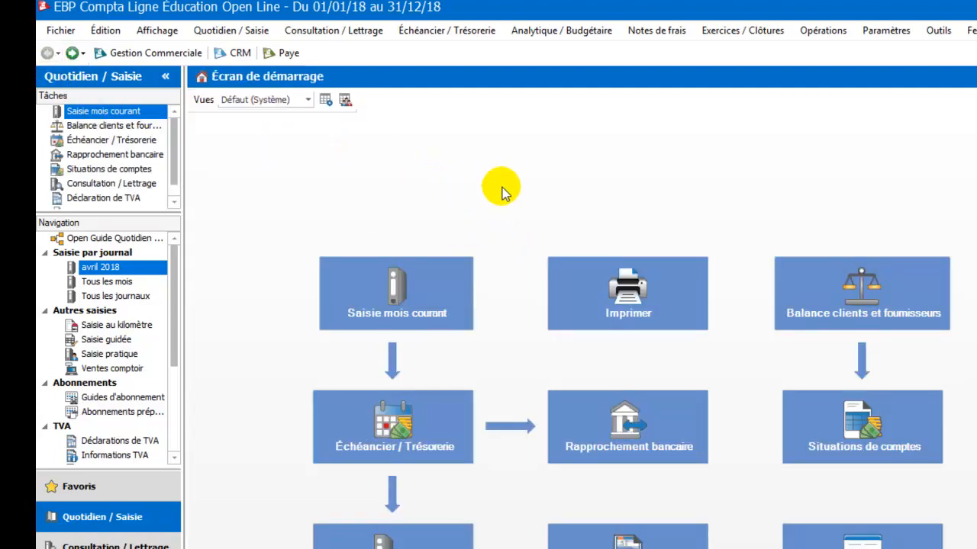
Step: Open the Journal print setup from the accounting statements among the daily entry reports
{"action": "left_click", "coordinate": [236, 34]}
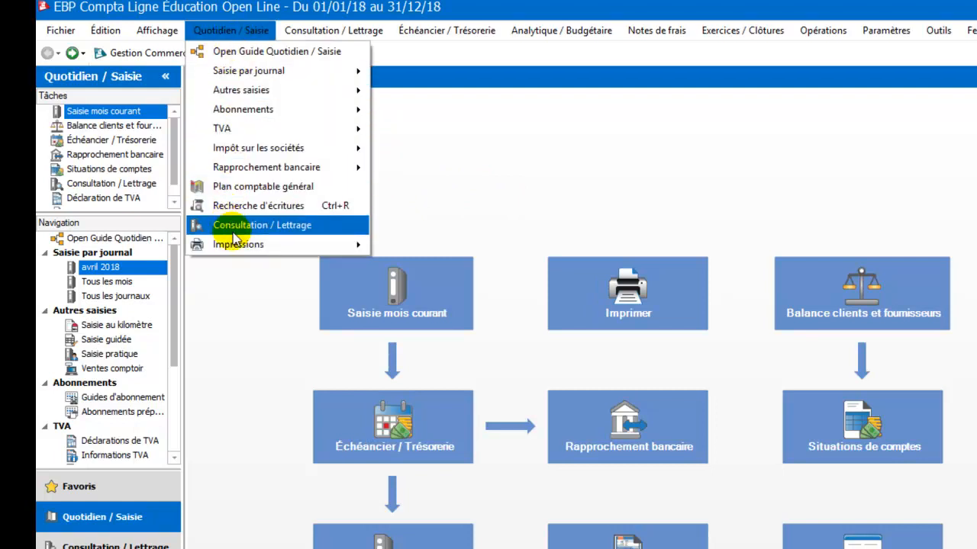
{"action": "mouse_move", "coordinate": [237, 247]}
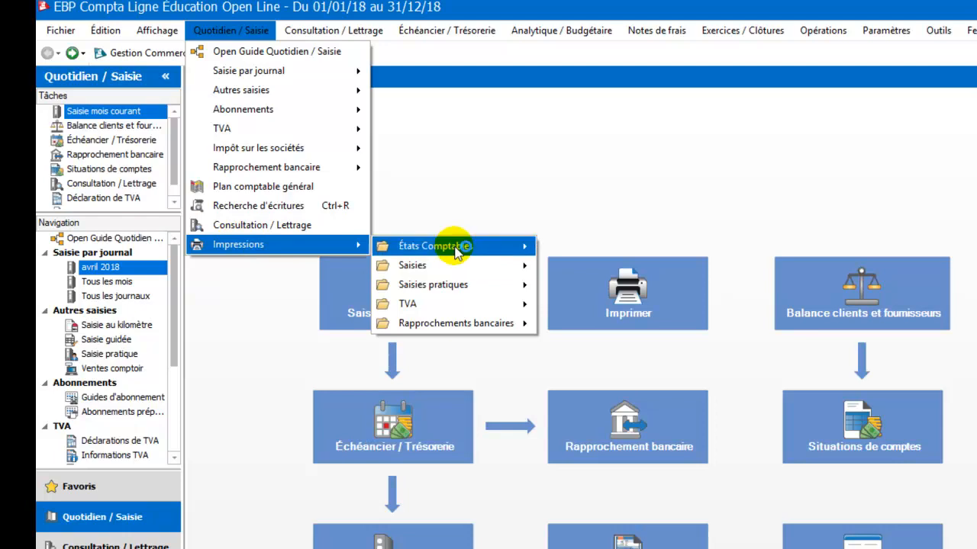
{"action": "mouse_move", "coordinate": [450, 246]}
{"action": "left_click", "coordinate": [591, 249]}
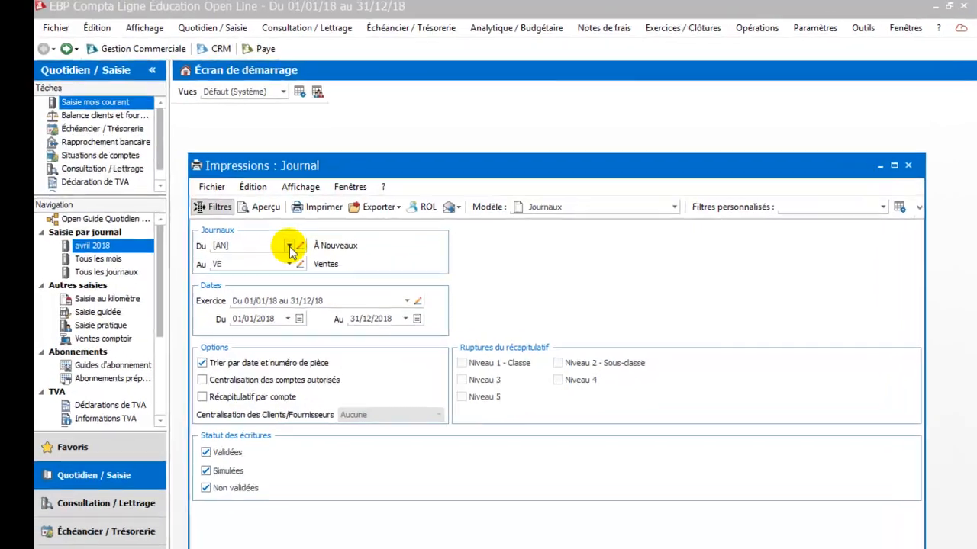
Step: Restrict the journals to print to the main bank journal, from BP to BP
{"action": "left_click", "coordinate": [273, 232]}
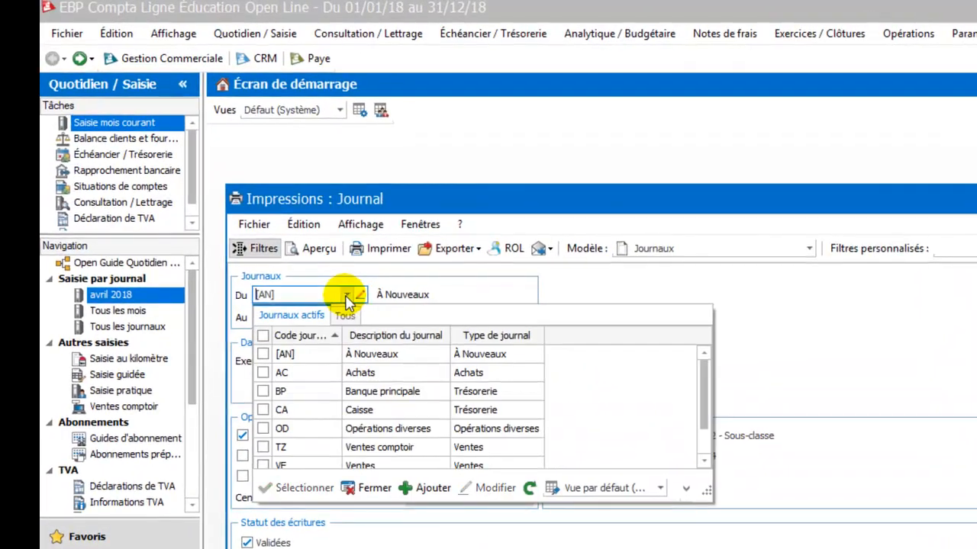
{"action": "left_click", "coordinate": [284, 389]}
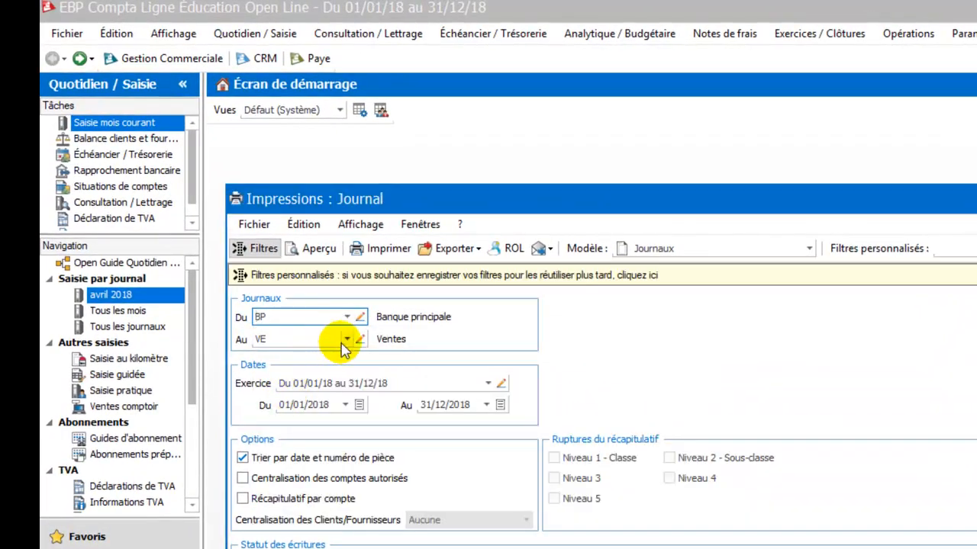
{"action": "left_click", "coordinate": [345, 340]}
{"action": "left_click", "coordinate": [288, 357]}
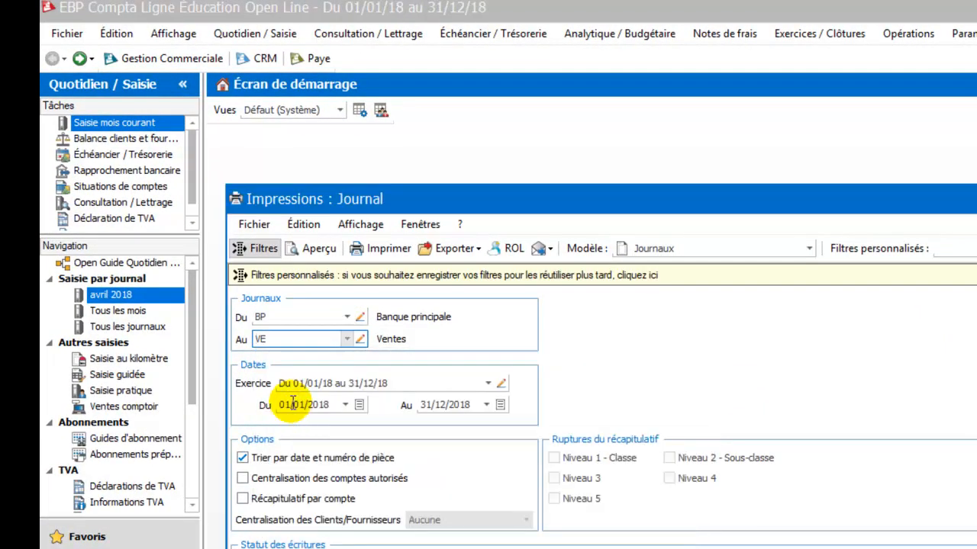
Step: Set the start date of the journal printout to 01/01/2018
{"action": "left_click", "coordinate": [360, 405]}
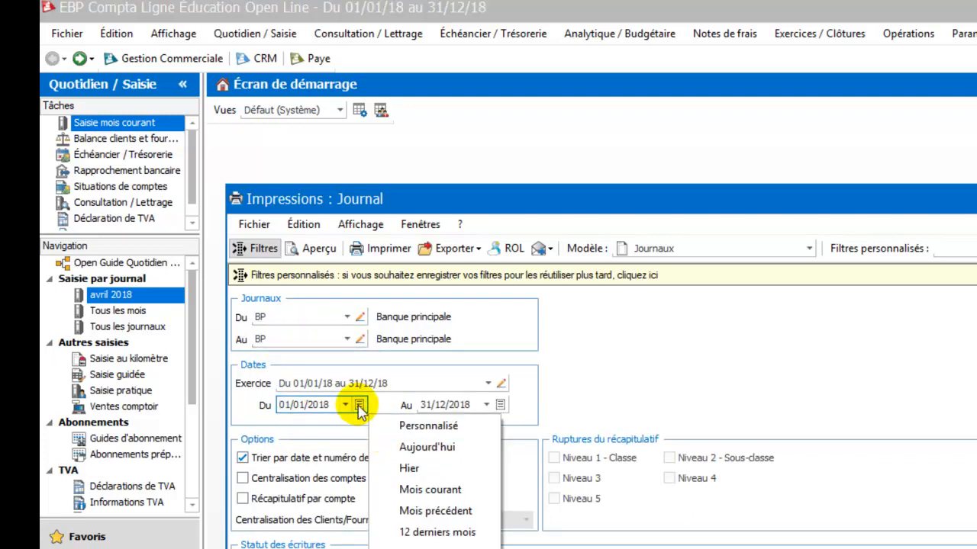
{"action": "left_click", "coordinate": [346, 405]}
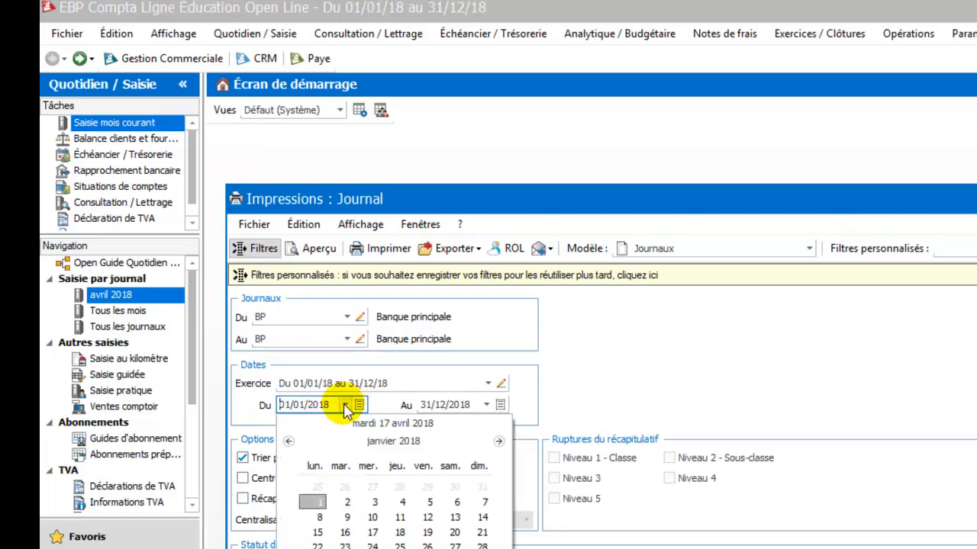
{"action": "left_click", "coordinate": [497, 441]}
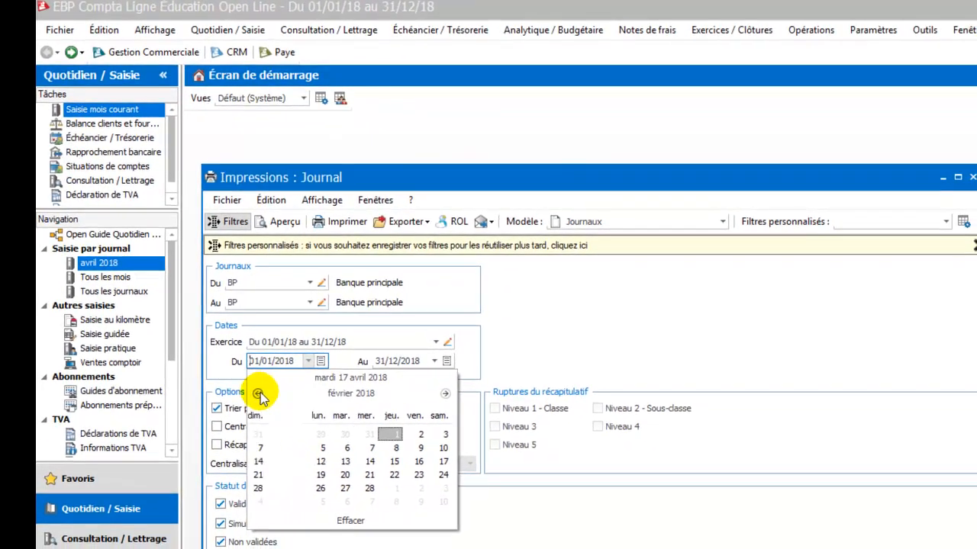
{"action": "left_click", "coordinate": [258, 393]}
{"action": "left_click", "coordinate": [280, 448]}
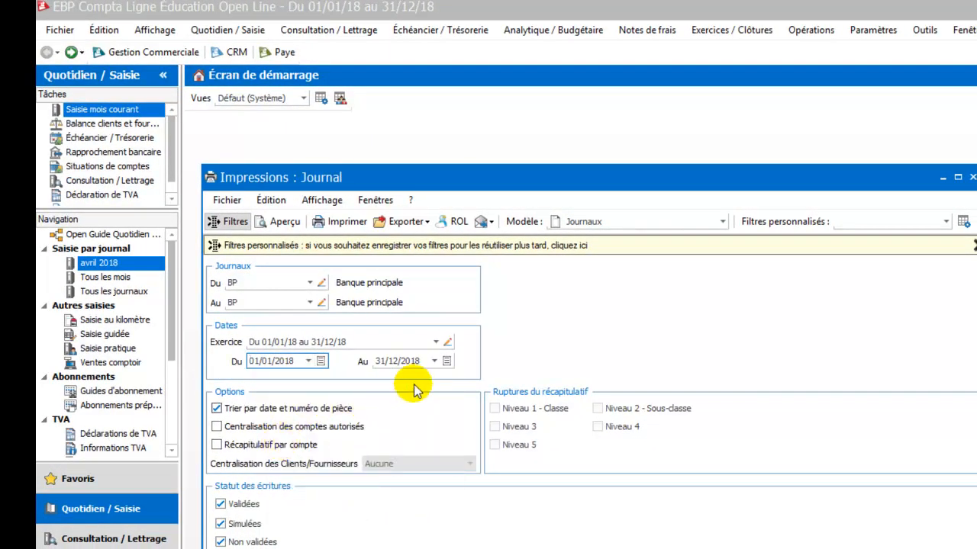
Step: Set the end date of the journal printout to 31/01/2018
{"action": "left_click", "coordinate": [433, 360]}
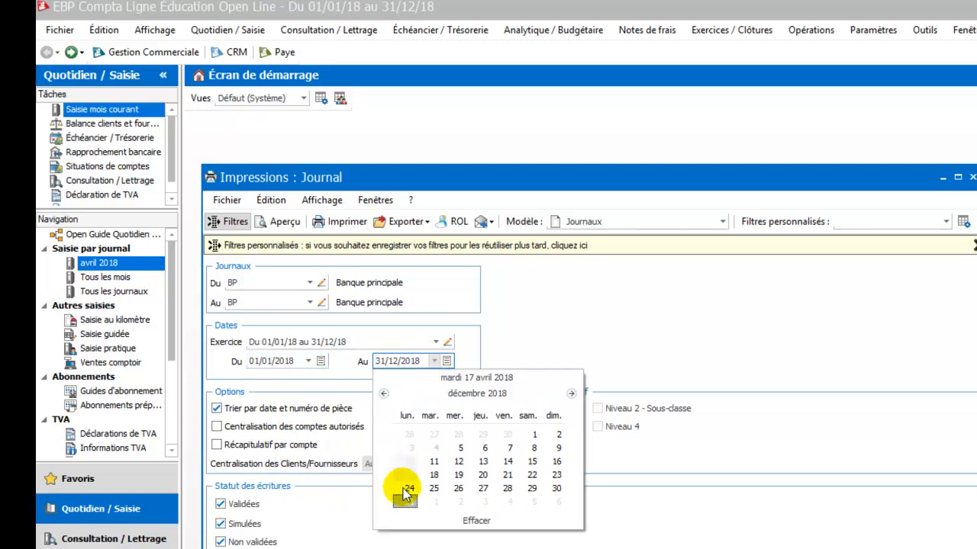
{"action": "left_click", "coordinate": [383, 394]}
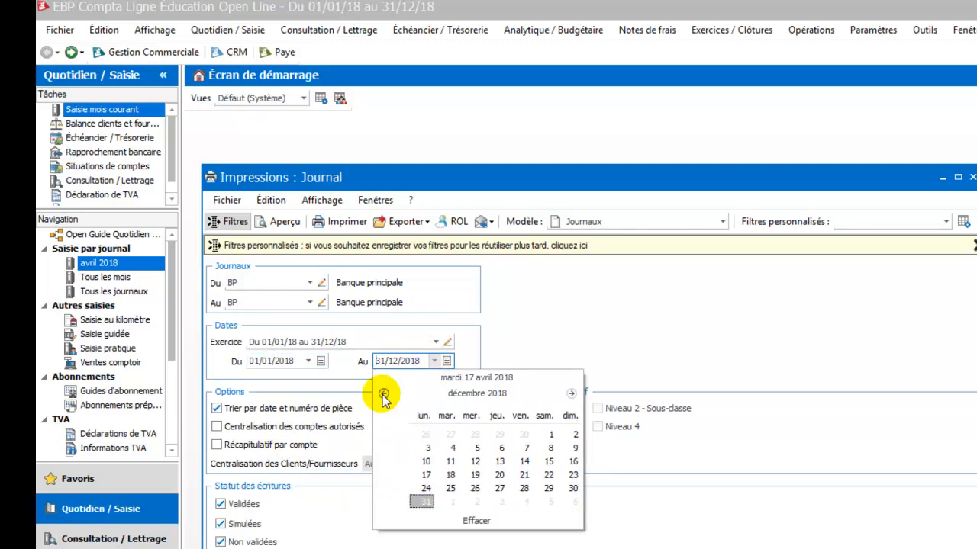
{"action": "left_click", "coordinate": [383, 393]}
{"action": "left_click", "coordinate": [383, 393]}
{"action": "left_click", "coordinate": [383, 394]}
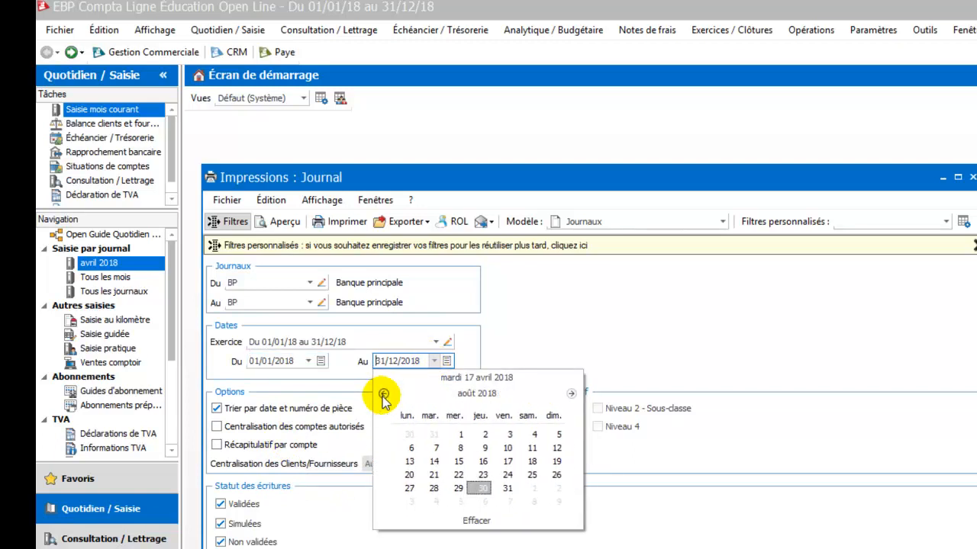
{"action": "left_click", "coordinate": [383, 394]}
{"action": "left_click", "coordinate": [383, 393]}
{"action": "left_click", "coordinate": [382, 394]}
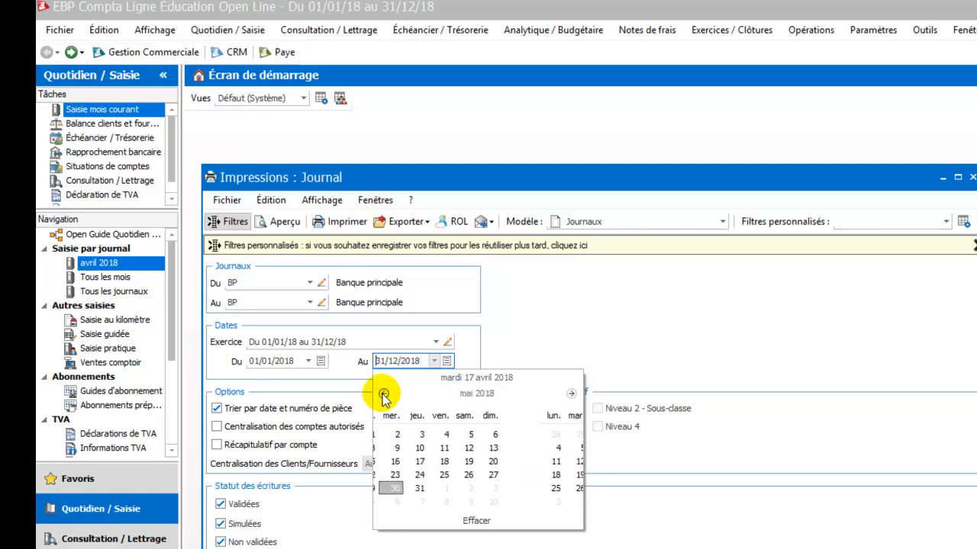
{"action": "left_click", "coordinate": [383, 394]}
{"action": "left_click", "coordinate": [383, 394]}
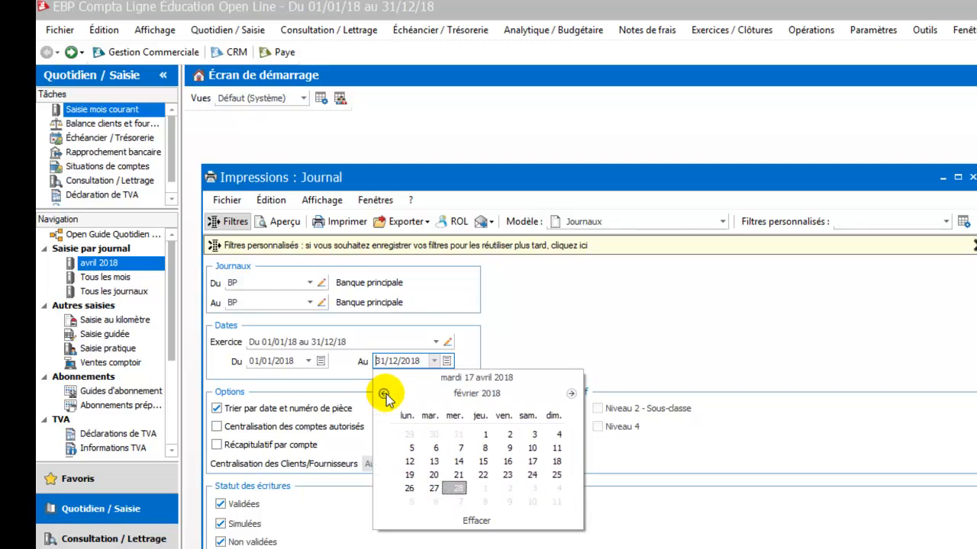
{"action": "left_click", "coordinate": [383, 393]}
{"action": "left_click", "coordinate": [457, 502]}
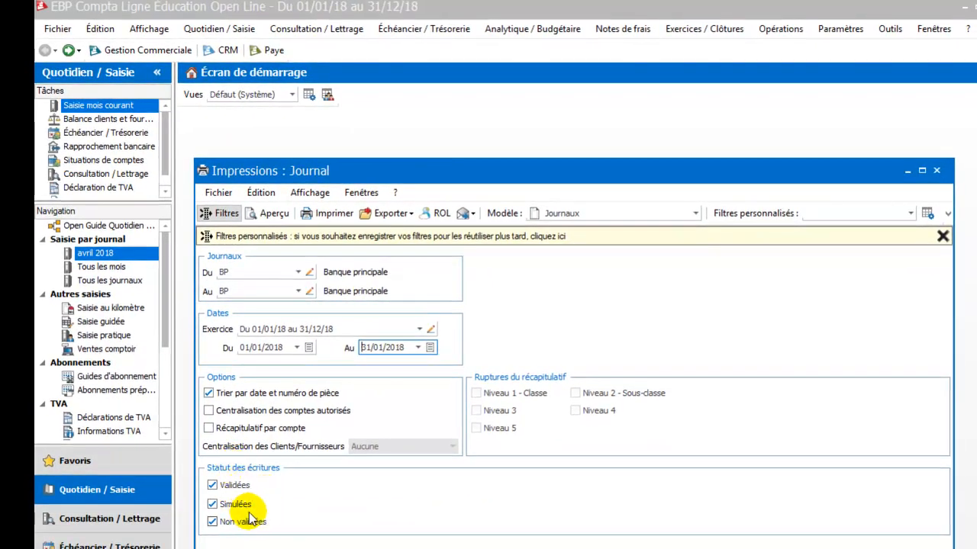
Step: Preview the BP journal report to check the transferred payment entry, and close the print window
{"action": "left_click", "coordinate": [267, 215]}
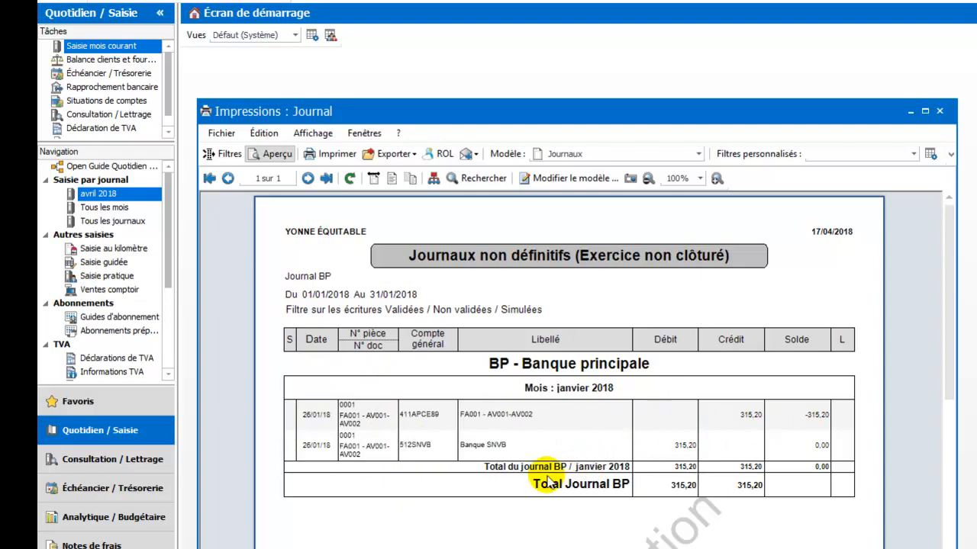
{"action": "left_click", "coordinate": [940, 111]}
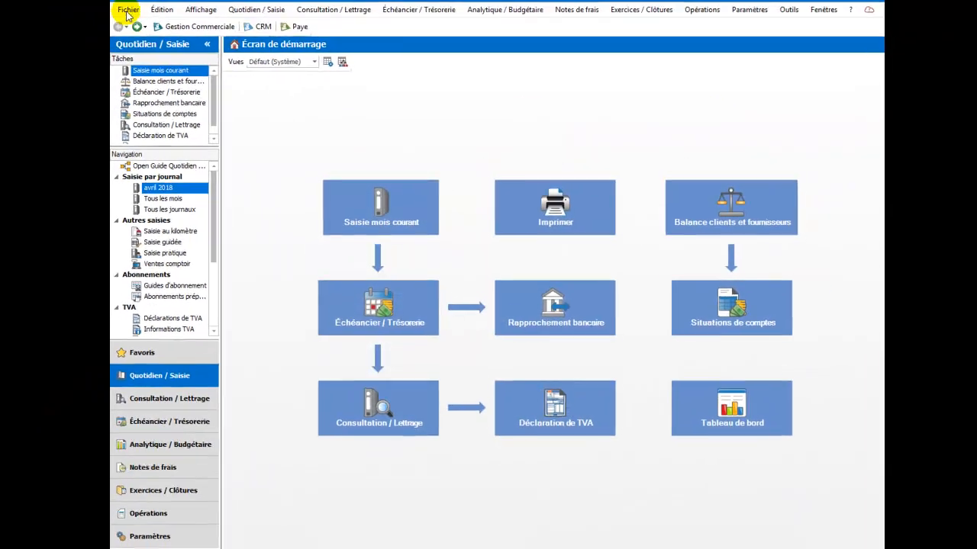
Step: Close the company file in EBP Compta and quit the accounting application, returning to EBP Gestion Commerciale
{"action": "left_click", "coordinate": [33, 10]}
{"action": "left_click", "coordinate": [160, 89]}
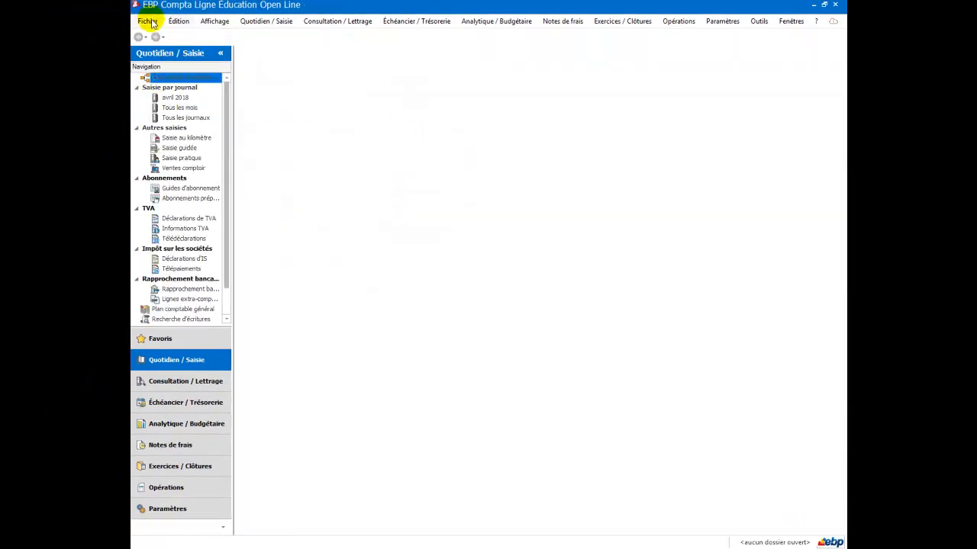
{"action": "left_click", "coordinate": [147, 21]}
{"action": "left_click", "coordinate": [161, 133]}
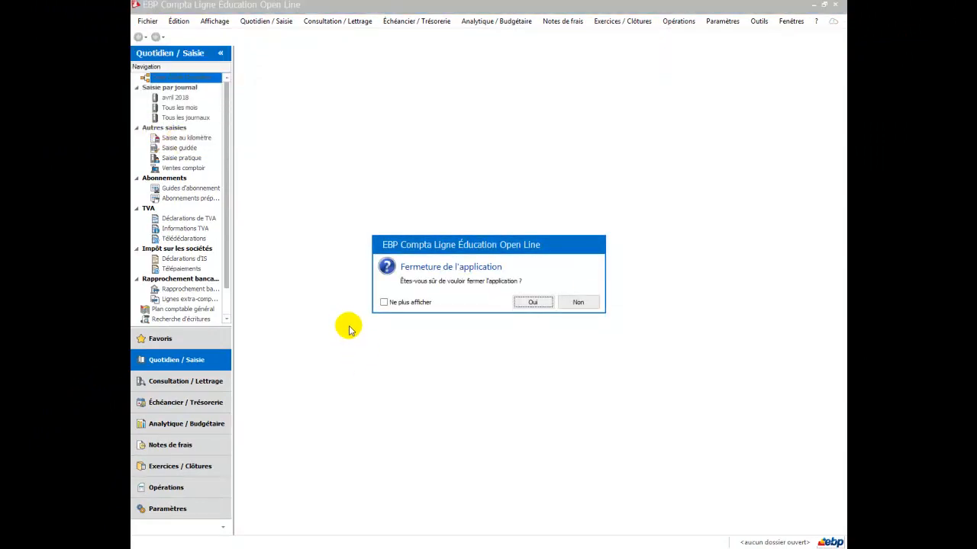
{"action": "left_click", "coordinate": [534, 303]}
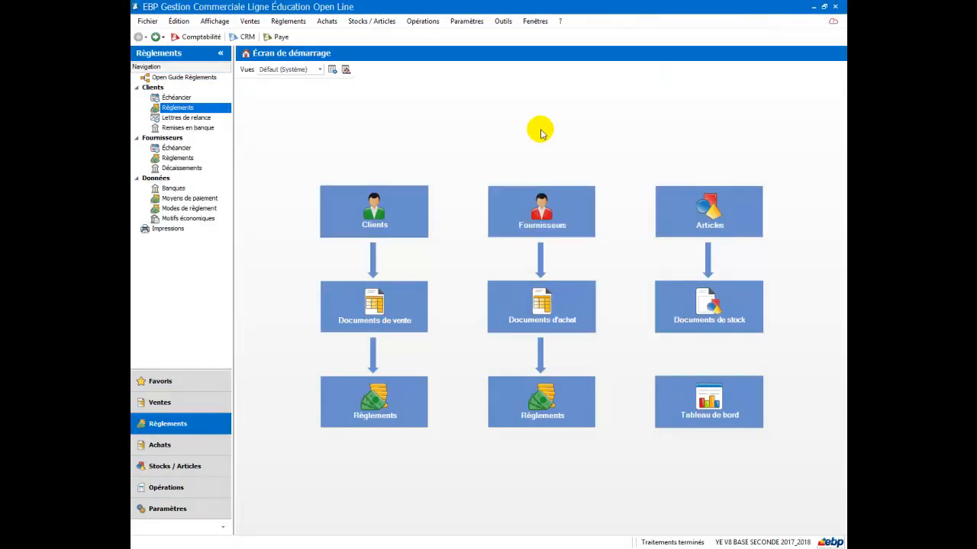